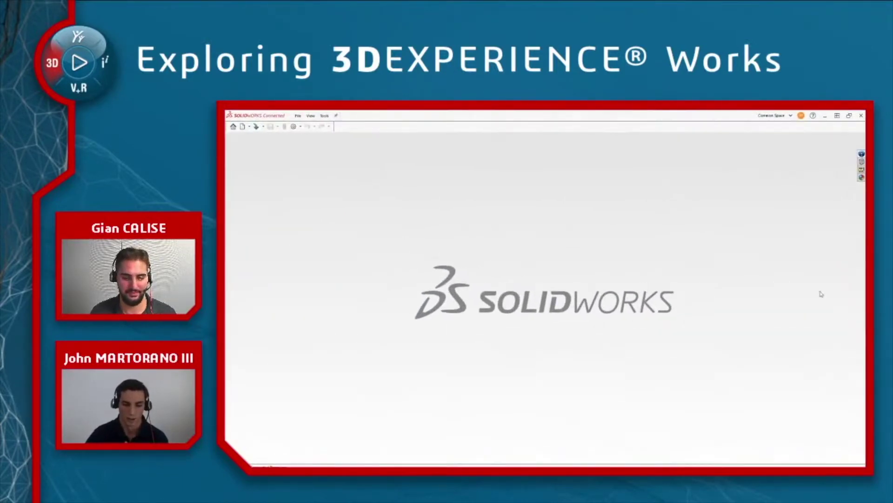
From Collaborative Tasks, open the Assemble Trimmer Mechanism task's Trimmer Mechanism Assembly deliverable in SOLIDWORKS.
{"action": "left_click", "coordinate": [860, 155]}
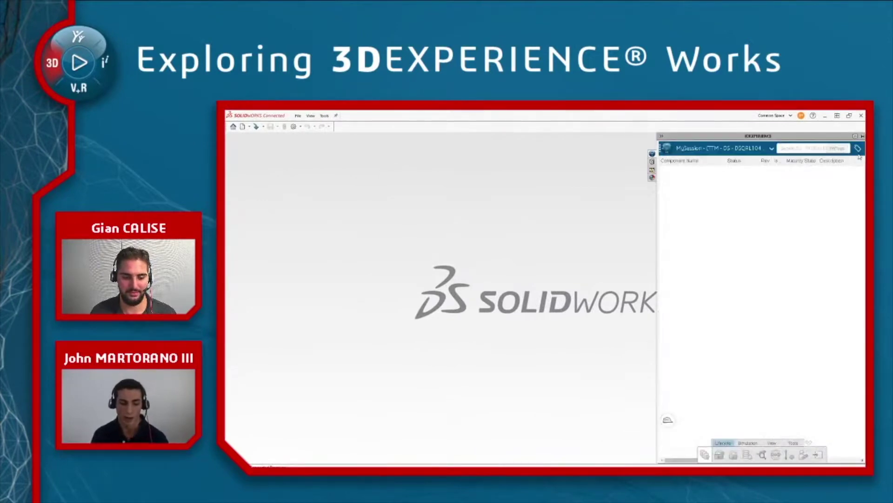
{"action": "left_click", "coordinate": [669, 150]}
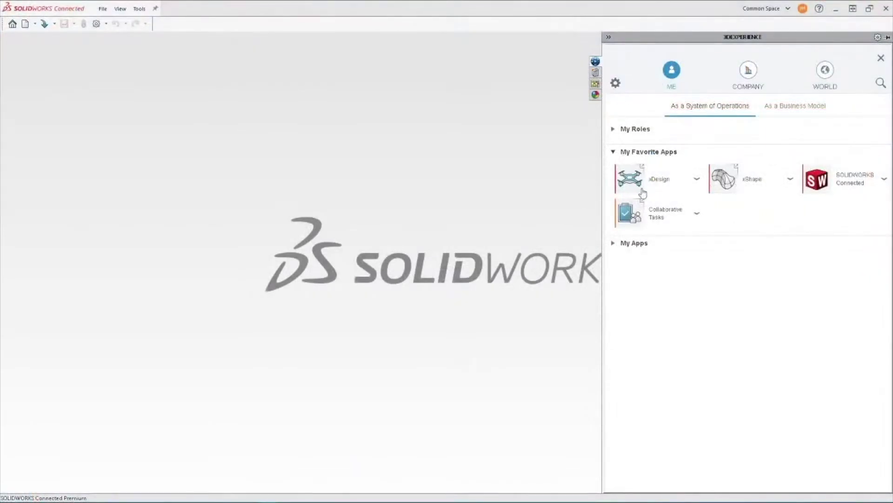
{"action": "left_click", "coordinate": [646, 214]}
{"action": "left_click", "coordinate": [818, 144]}
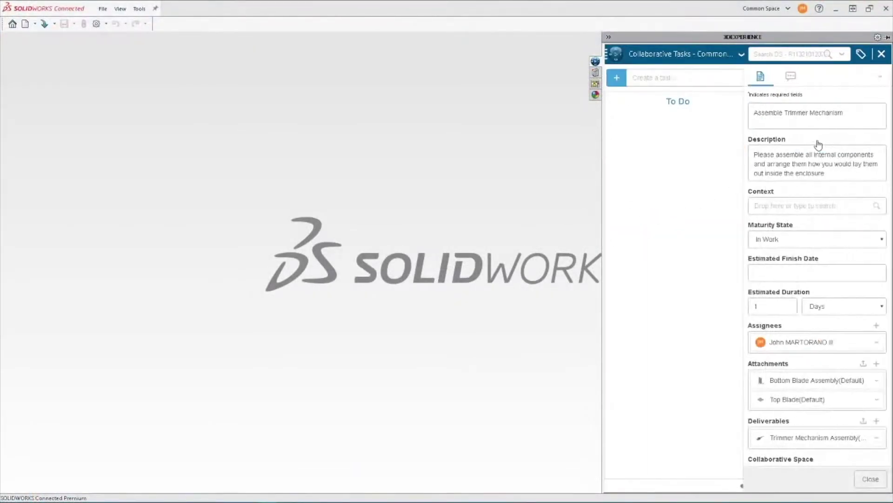
{"action": "left_click", "coordinate": [878, 439]}
{"action": "left_click", "coordinate": [857, 420]}
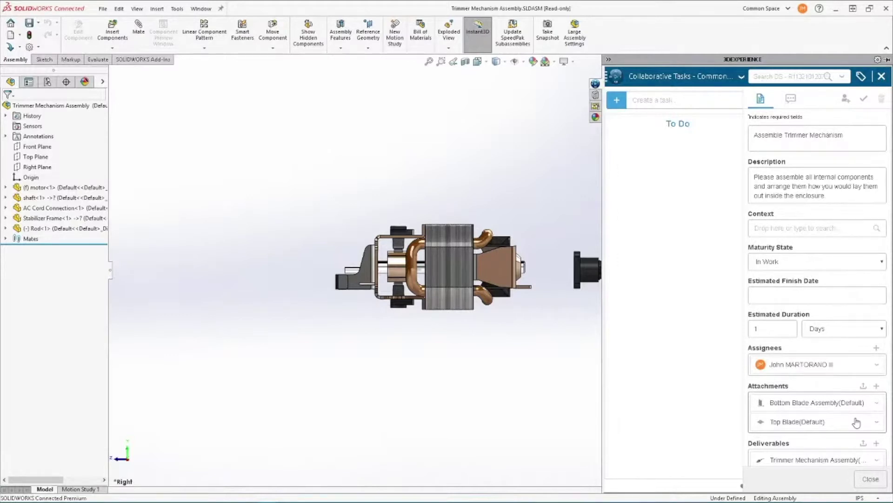
Open the Top Blade and Bottom Blade Assembly attachments from the task.
{"action": "left_click", "coordinate": [876, 422]}
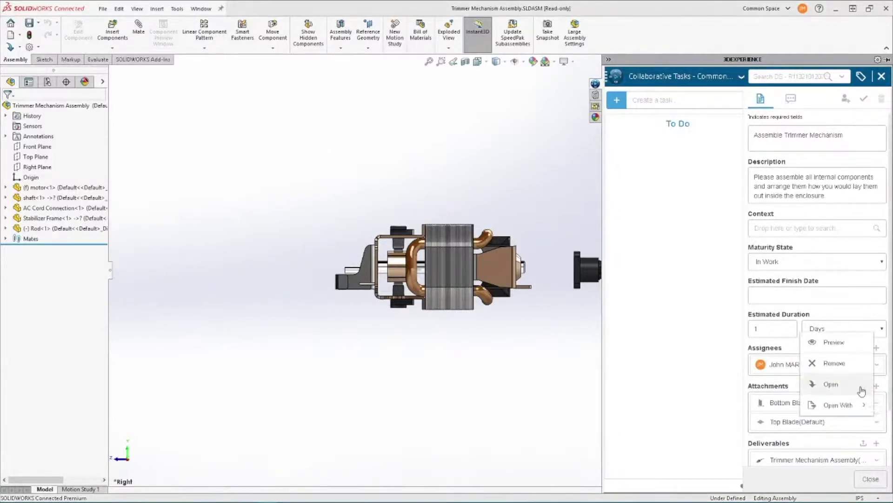
{"action": "left_click", "coordinate": [862, 388]}
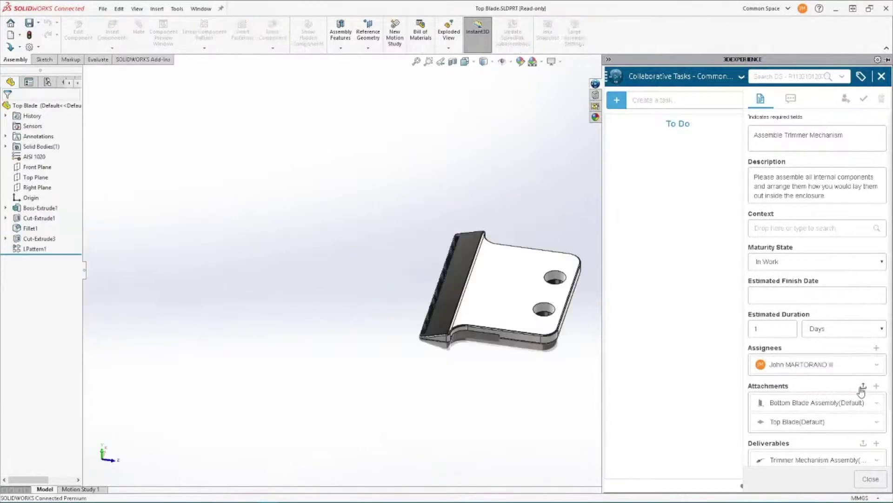
{"action": "left_click", "coordinate": [877, 402]}
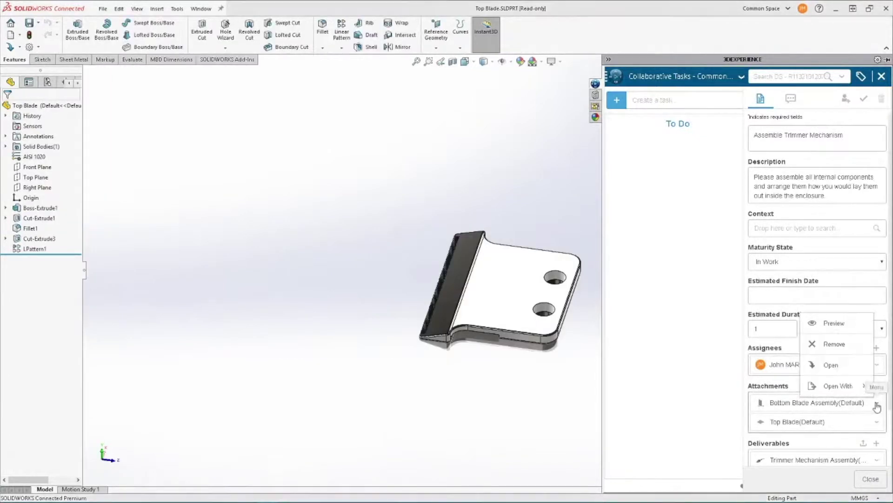
{"action": "left_click", "coordinate": [865, 368]}
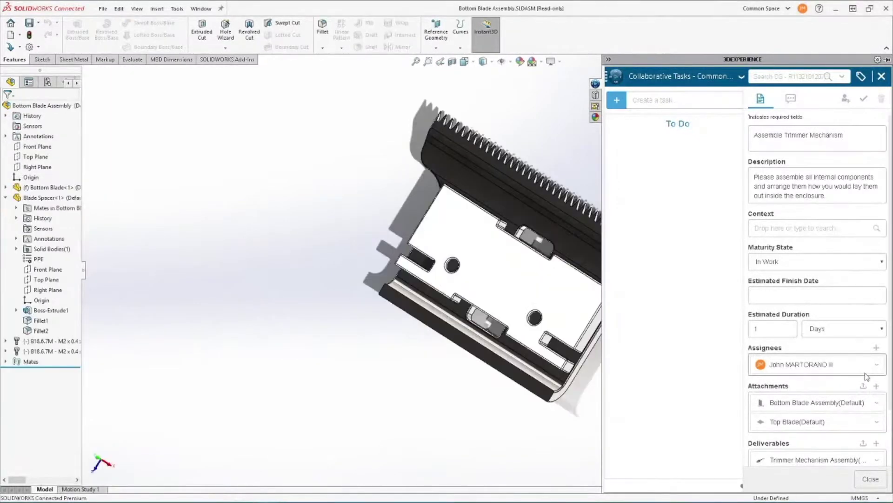
Close the task widget and cycle through the open documents with Ctrl+Tab.
{"action": "left_click", "coordinate": [883, 479]}
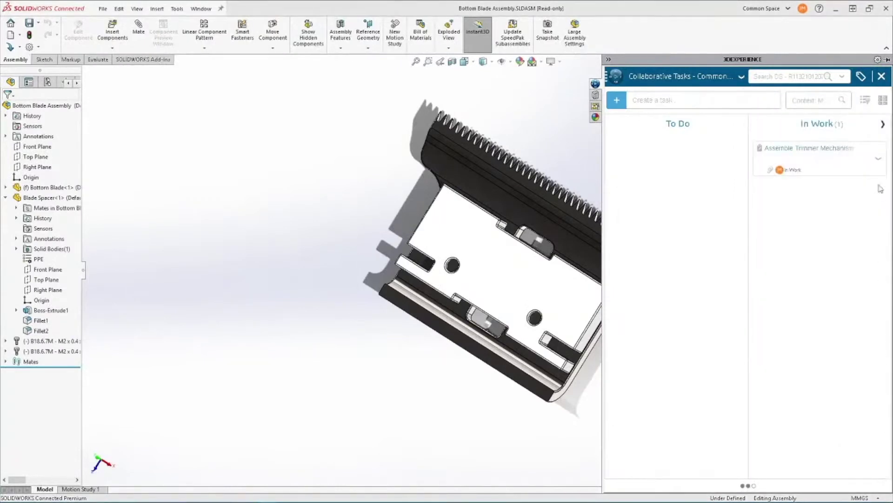
{"action": "left_click", "coordinate": [882, 76]}
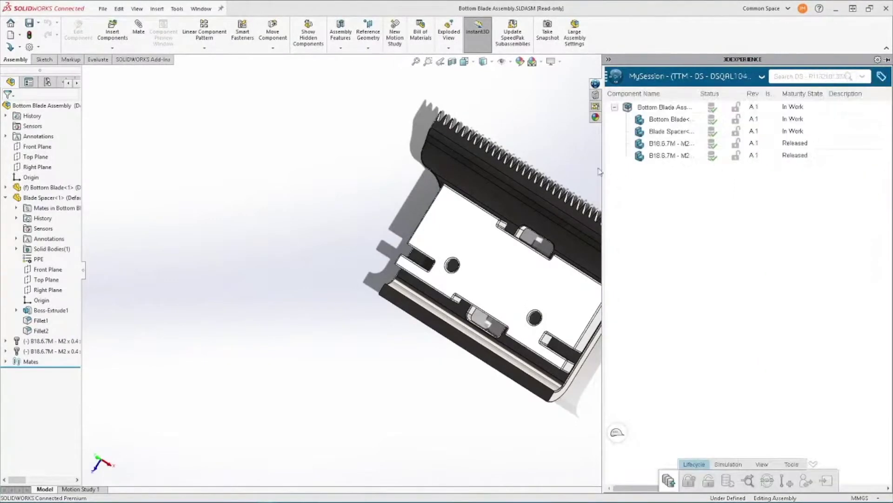
{"action": "key", "text": "ctrl+Tab"}
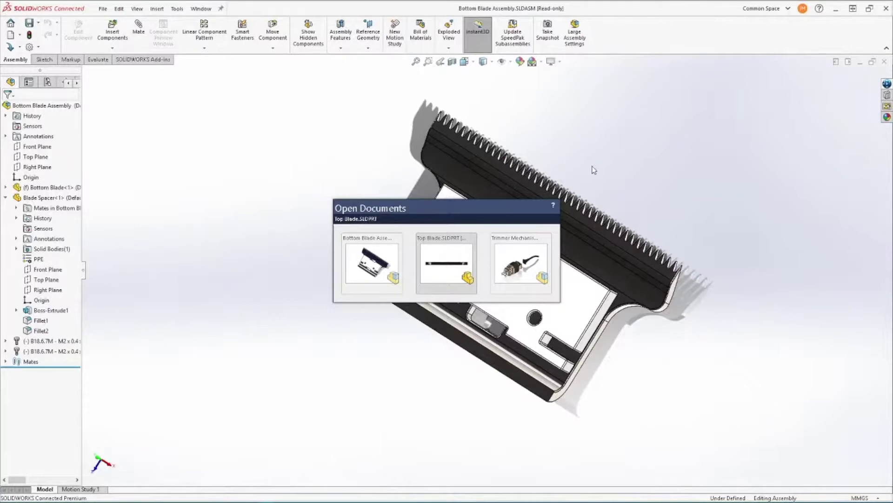
{"action": "key", "text": "ctrl+Tab"}
{"action": "key", "text": "ctrl+Tab"}
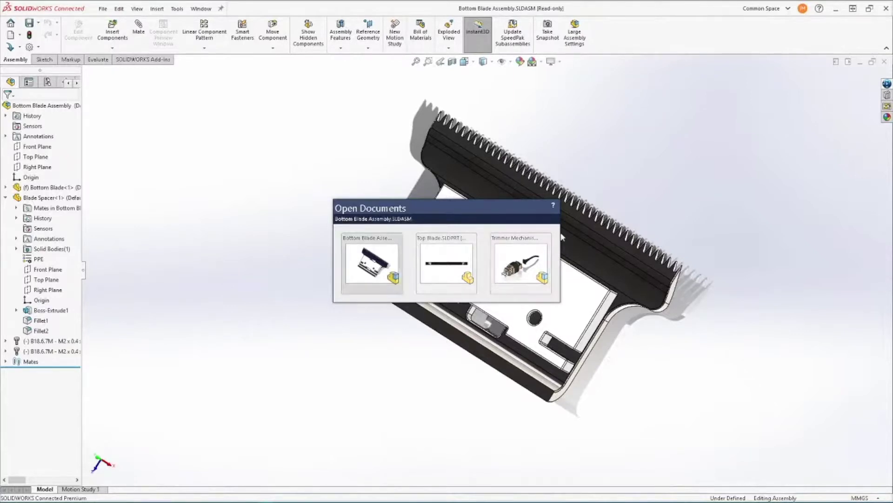
Switch to Trimmer Mechanism Assembly and begin inserting Bottom Blade Assembly as a component.
{"action": "left_click", "coordinate": [521, 263]}
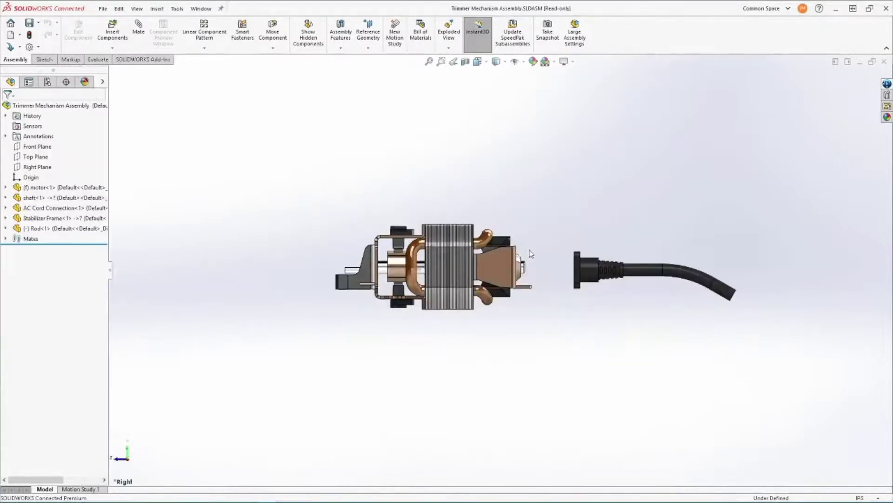
{"action": "left_click", "coordinate": [113, 33]}
{"action": "left_click", "coordinate": [68, 212]}
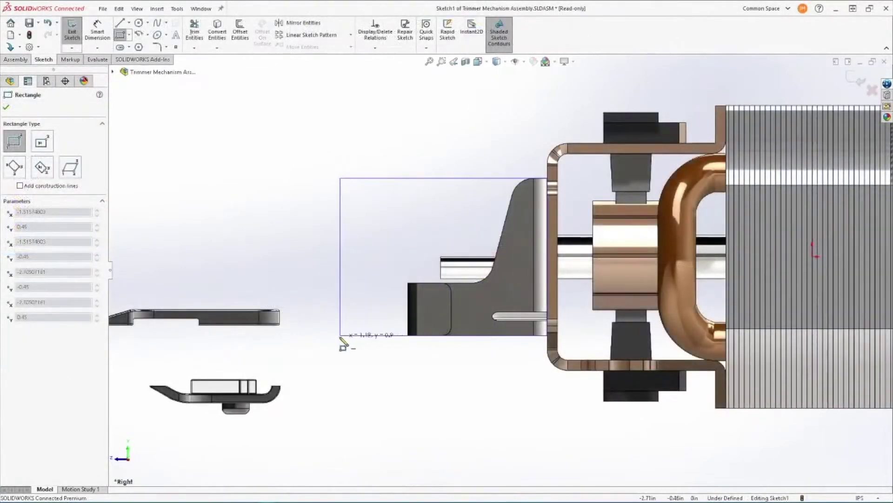
Finish the rectangle, slant its left edge, and dimension the edge angle at 65°.
{"action": "left_click", "coordinate": [337, 335]}
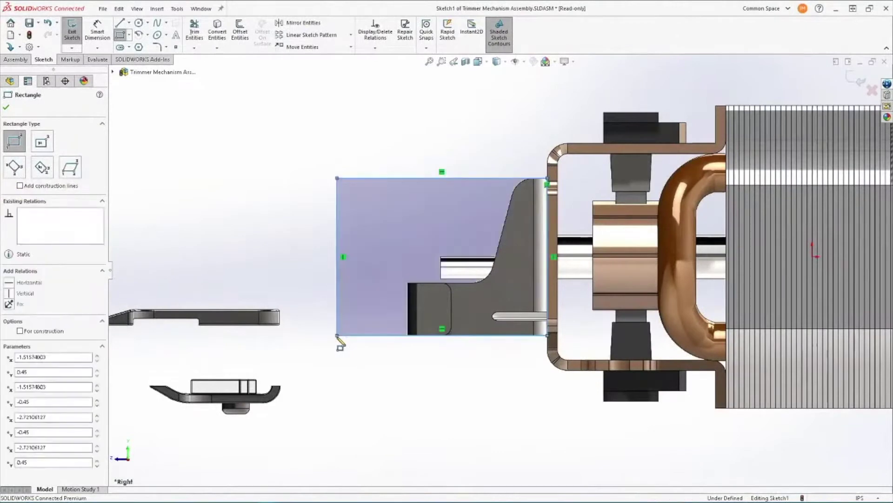
{"action": "key", "text": "Escape"}
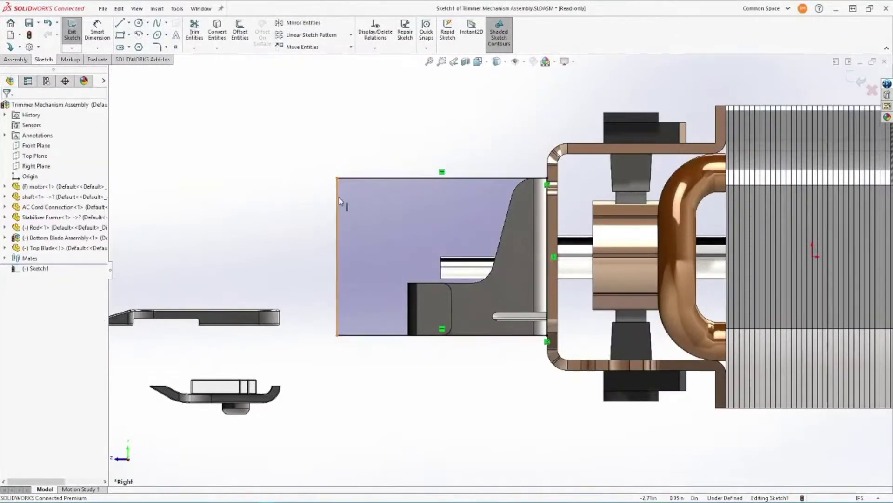
{"action": "mouse_move", "coordinate": [337, 177]}
{"action": "left_mouse_down"}
{"action": "mouse_move", "coordinate": [385, 179]}
{"action": "mouse_move", "coordinate": [366, 178]}
{"action": "left_mouse_up"}
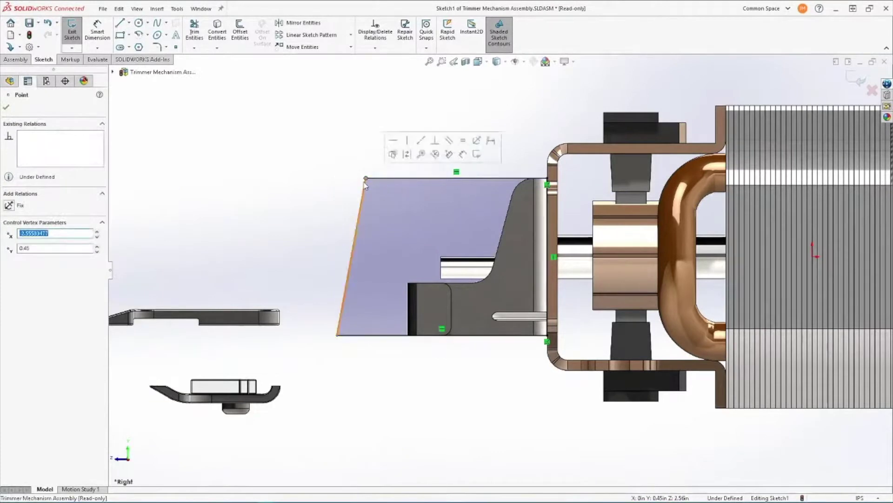
{"action": "left_click", "coordinate": [97, 37]}
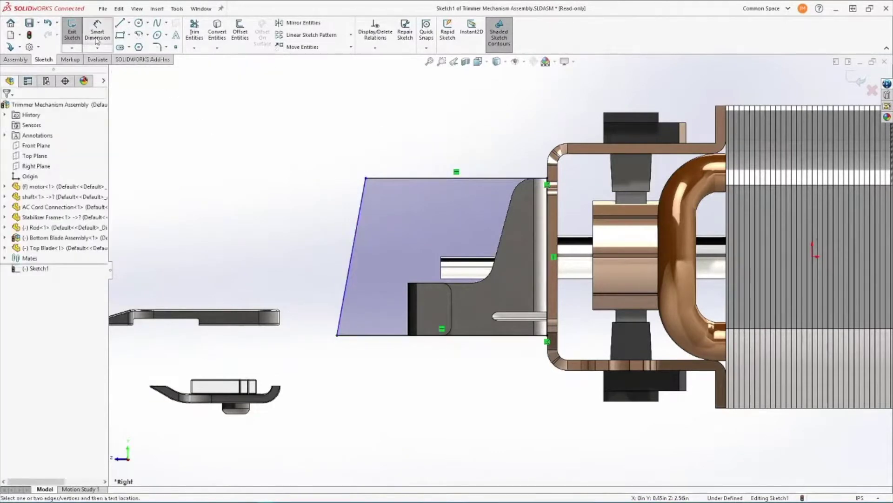
{"action": "left_click", "coordinate": [362, 209]}
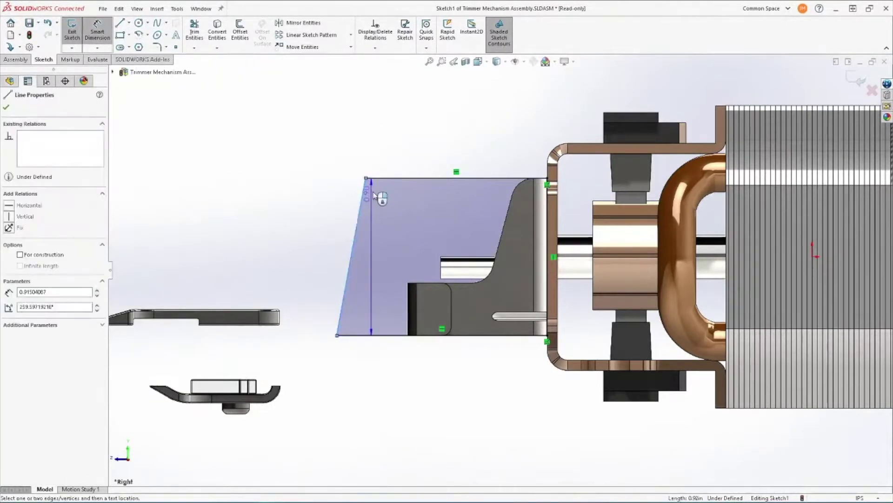
{"action": "left_click", "coordinate": [370, 179]}
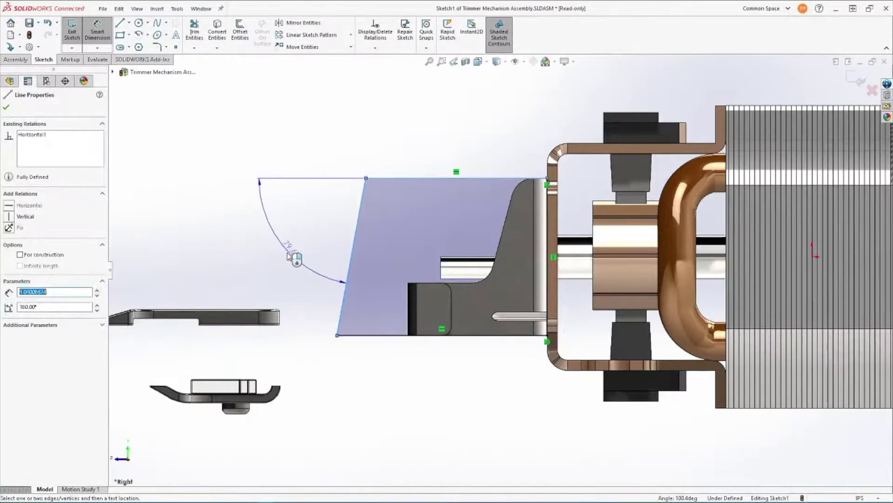
{"action": "left_click", "coordinate": [264, 279]}
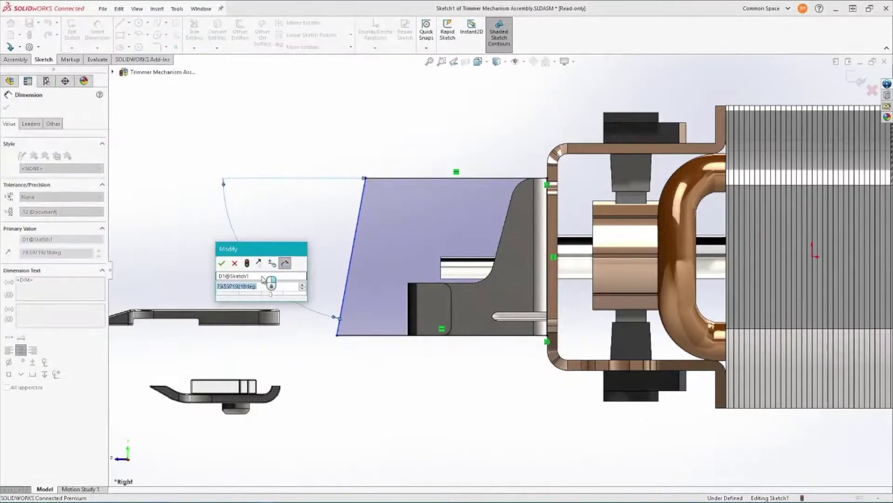
{"action": "type", "text": "65"}
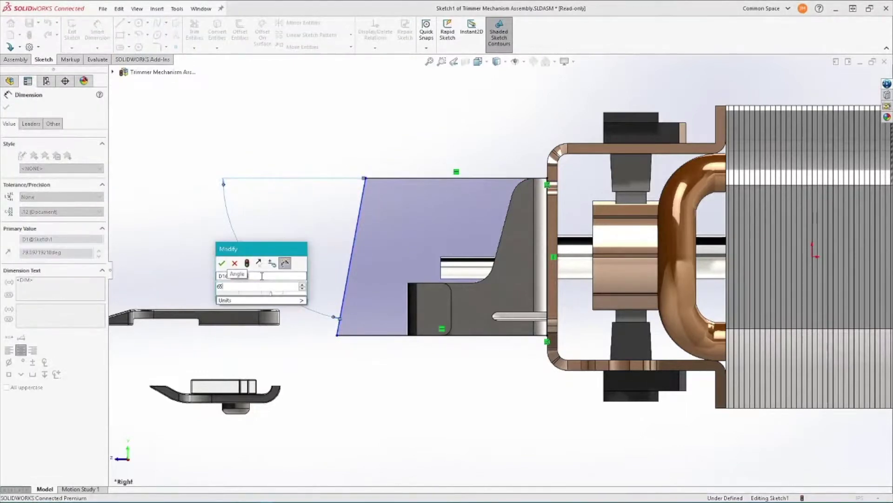
{"action": "left_click", "coordinate": [222, 264]}
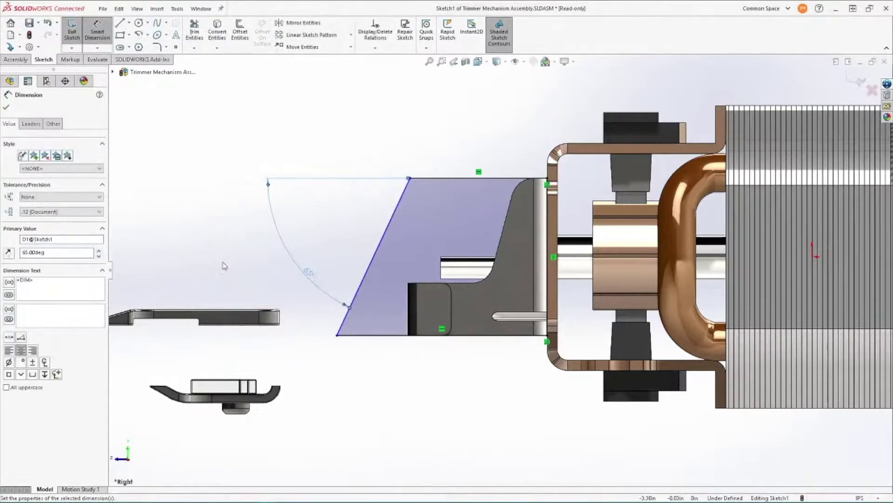
Dimension the top edge to 1.25 and convert the outline to construction lines.
{"action": "left_click", "coordinate": [431, 179]}
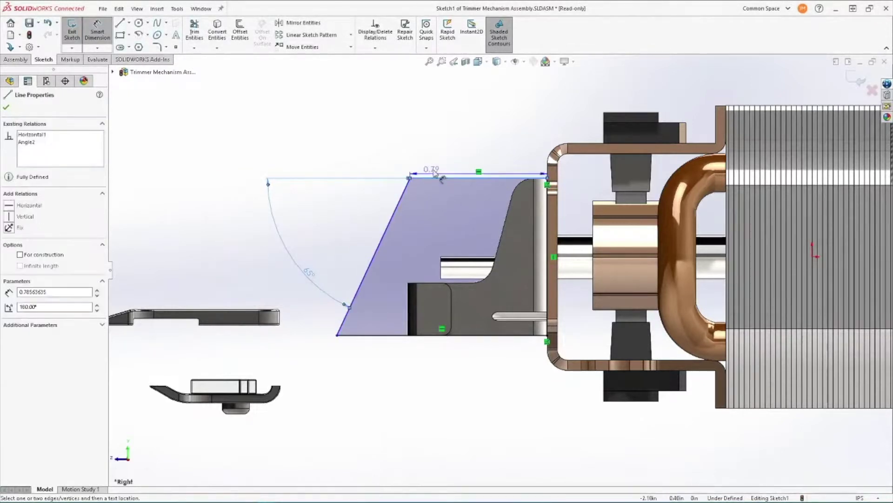
{"action": "left_click", "coordinate": [436, 160]}
{"action": "type", "text": "1.2"}
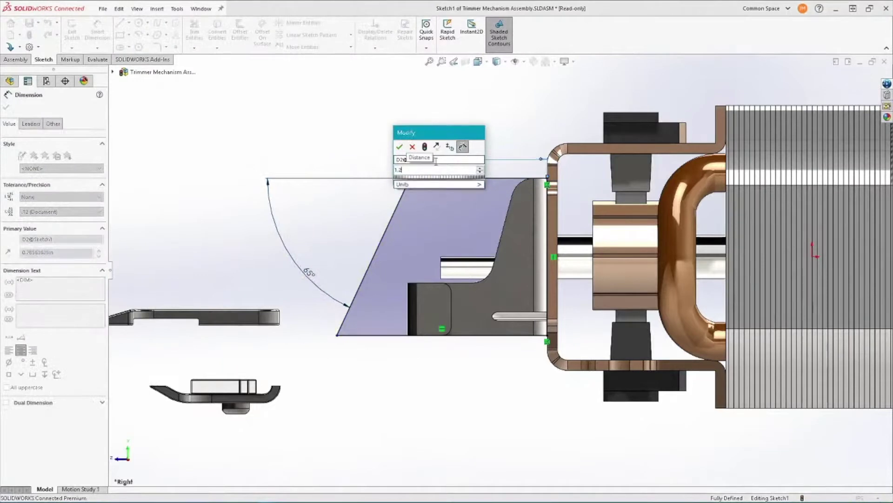
{"action": "type", "text": "5"}
{"action": "key", "text": "Return"}
{"action": "key", "text": "Escape"}
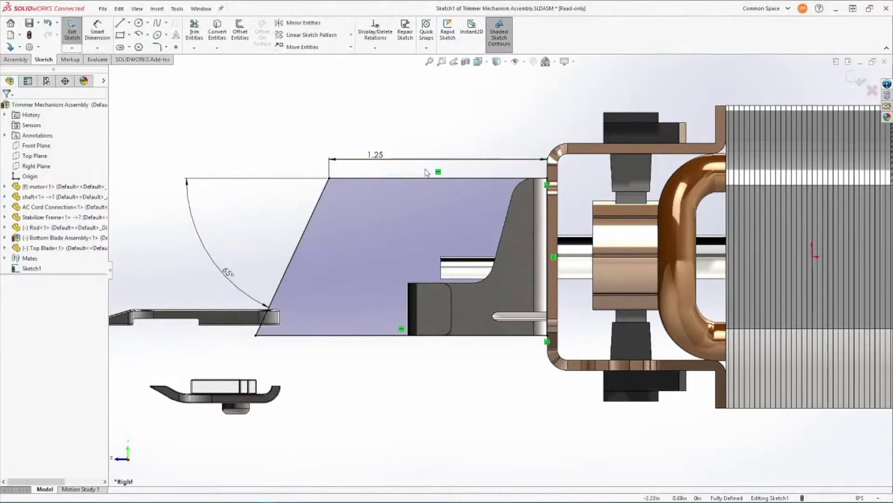
{"action": "left_click", "coordinate": [407, 192]}
{"action": "left_click", "coordinate": [440, 151]}
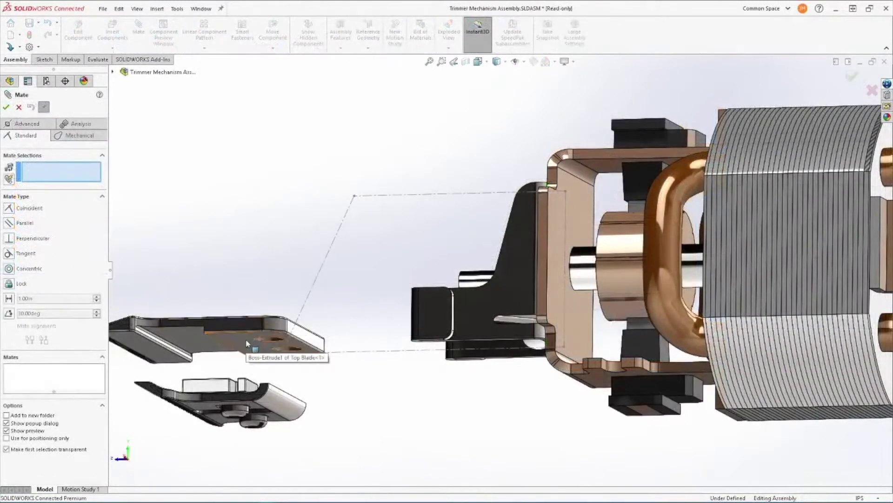
Mate the Top Blade face coincident to sketch Line4, then pair a blade edge with Point4.
{"action": "left_click", "coordinate": [246, 343]}
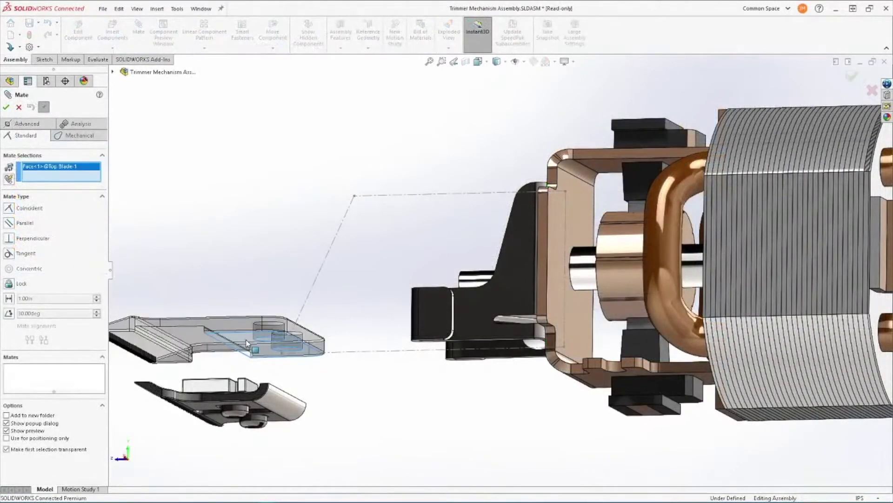
{"action": "left_click", "coordinate": [309, 300]}
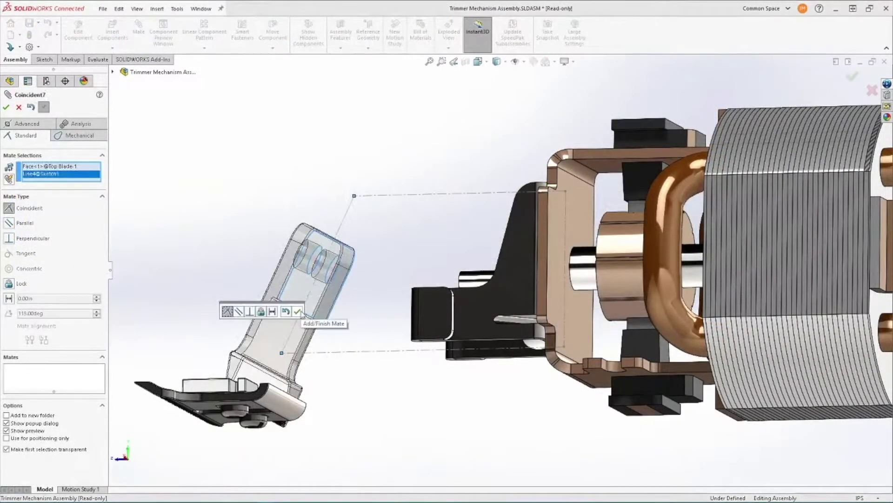
{"action": "left_click", "coordinate": [298, 312]}
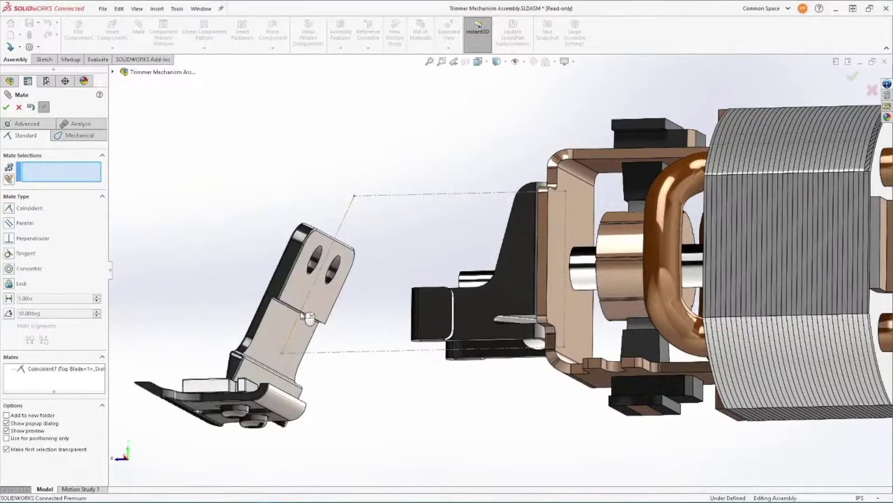
{"action": "left_click", "coordinate": [331, 239]}
{"action": "left_click", "coordinate": [355, 196]}
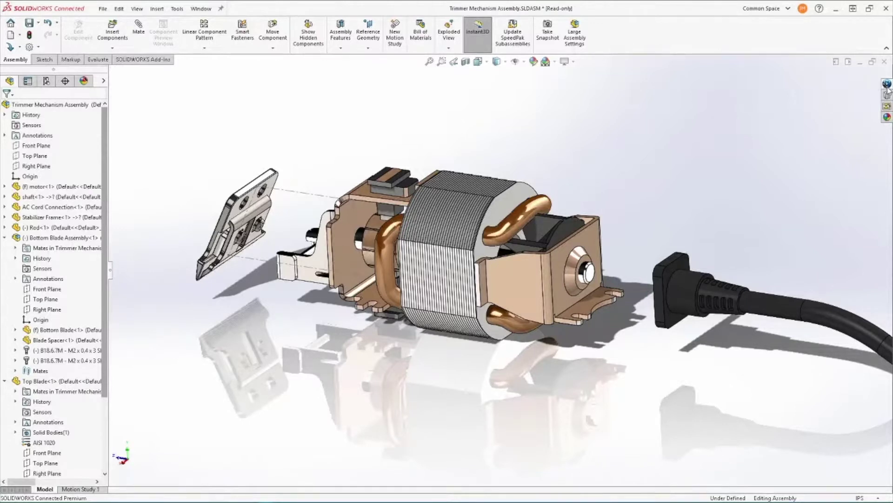
Open the PartSupply catalogue and expand the Electrical installation, device category.
{"action": "left_click", "coordinate": [887, 84]}
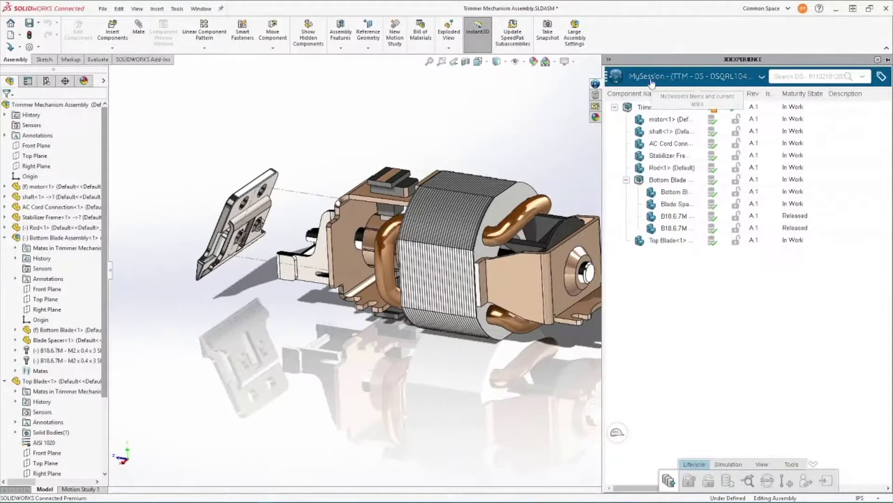
{"action": "left_click", "coordinate": [617, 77]}
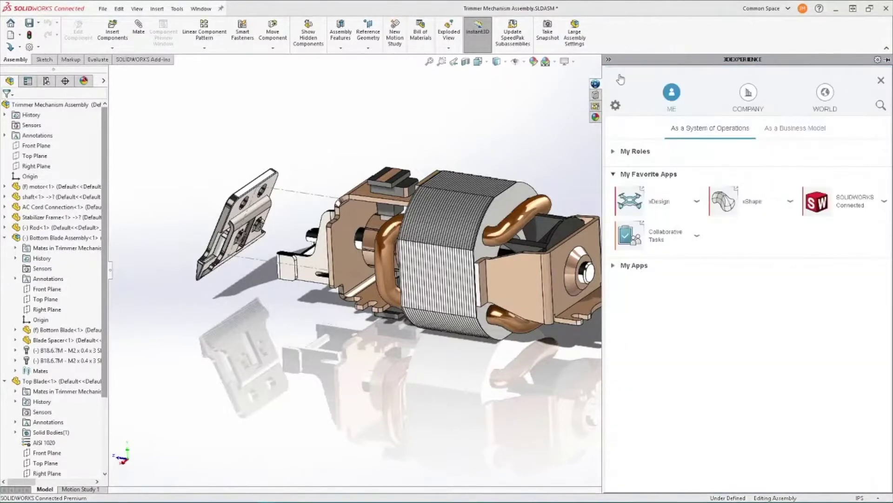
{"action": "left_click", "coordinate": [786, 138]}
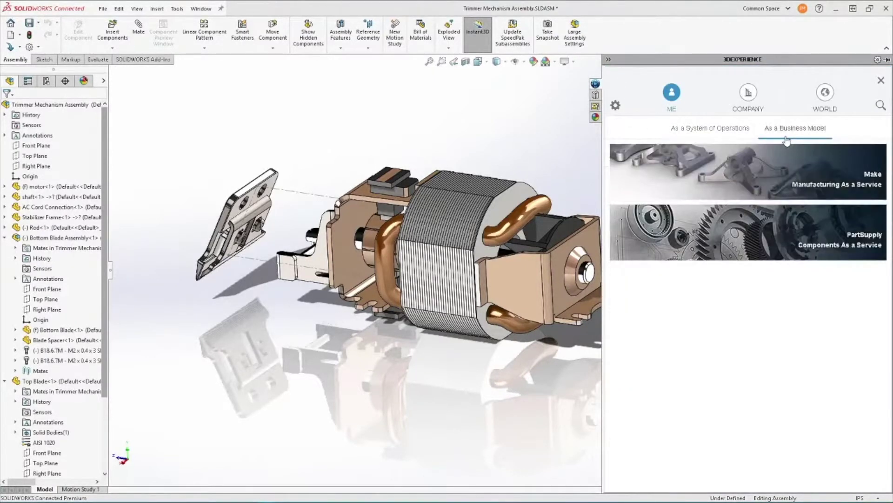
{"action": "left_click", "coordinate": [786, 223]}
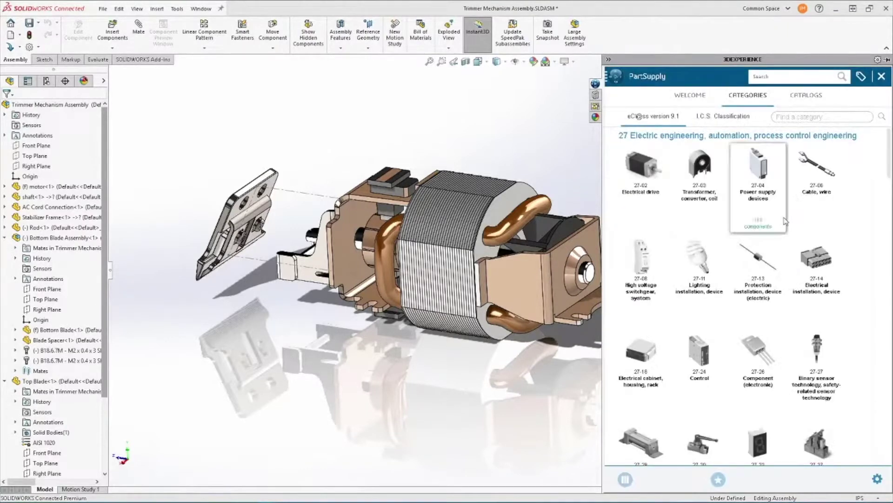
{"action": "left_click", "coordinate": [802, 259]}
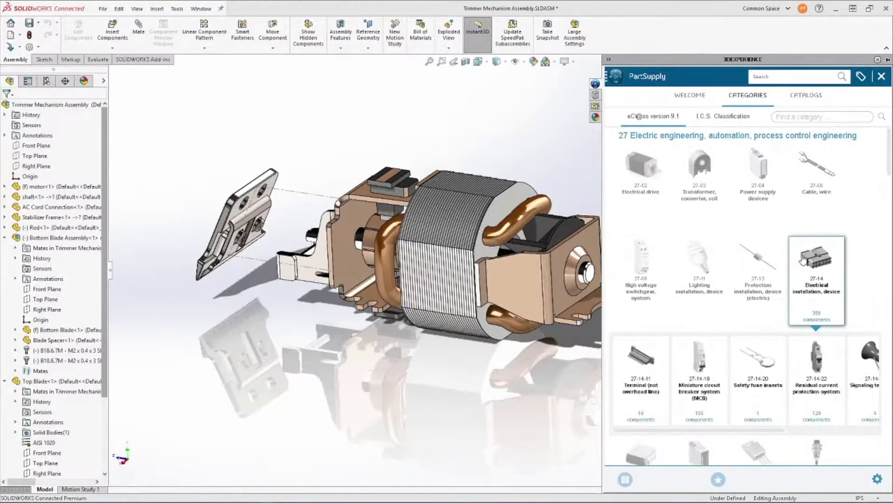
Pick the Apem SPDT momentary push button switch (59775) and insert it into the assembly.
{"action": "left_click", "coordinate": [844, 431]}
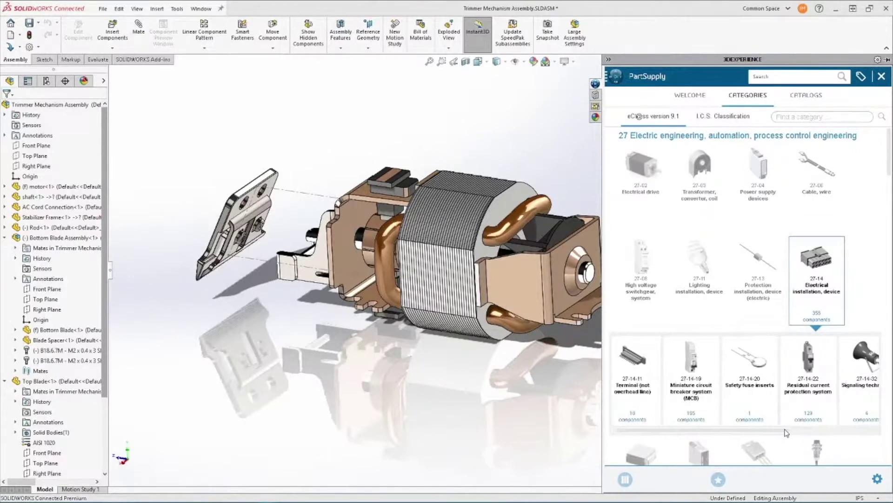
{"action": "left_click_drag", "start_coordinate": [844, 433], "coordinate": [862, 437]}
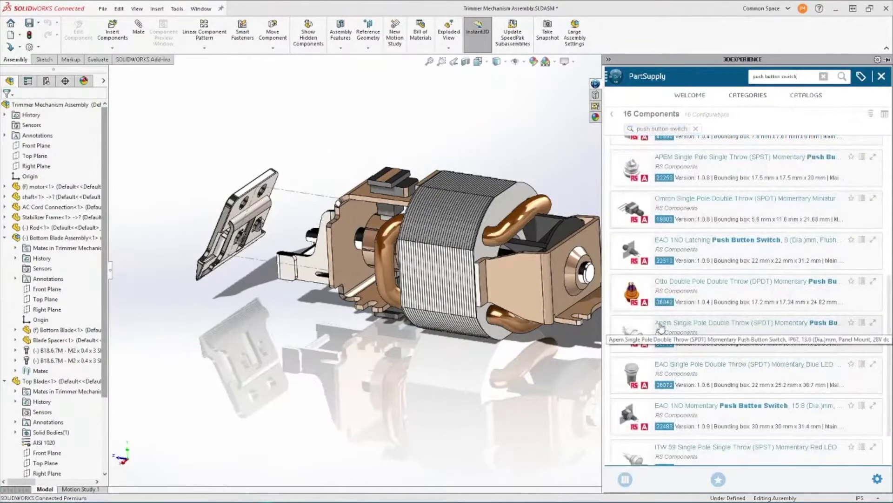
{"action": "left_click", "coordinate": [661, 327]}
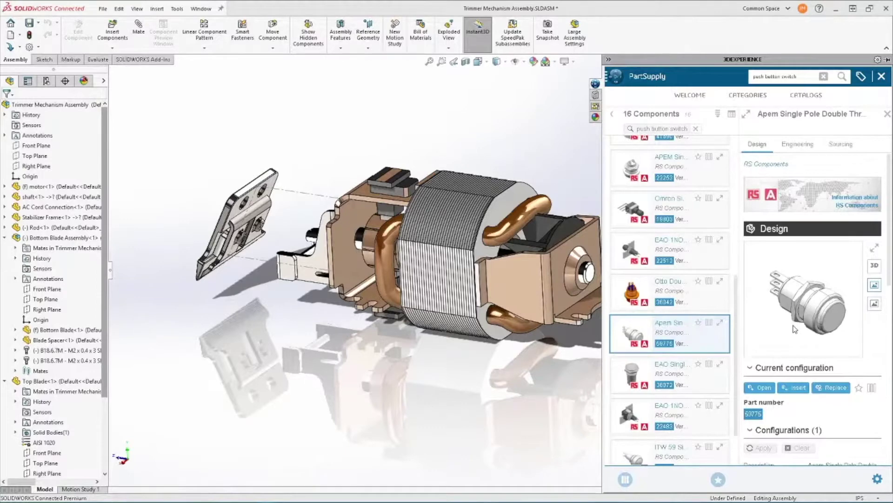
{"action": "scroll", "coordinate": [794, 329], "scroll_direction": "down", "scroll_amount": 1}
{"action": "left_click", "coordinate": [793, 345]}
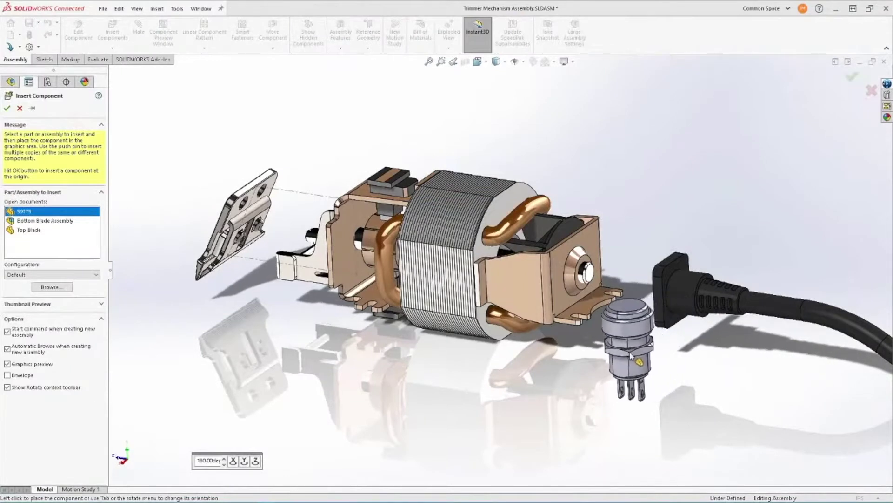
Flip the switch 180°, place it beside the motor, and mate it concentric to the bracket hole.
{"action": "left_click", "coordinate": [256, 460]}
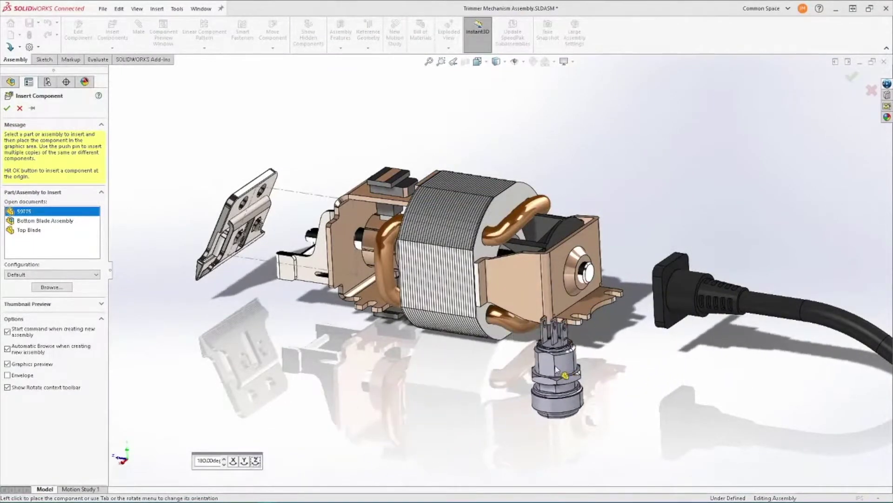
{"action": "left_click", "coordinate": [622, 304]}
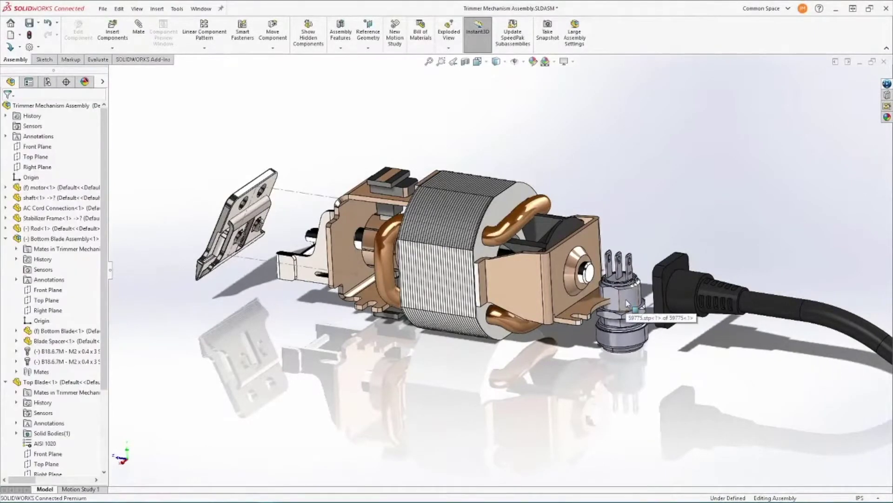
{"action": "left_click", "coordinate": [627, 303]}
{"action": "scroll", "coordinate": [605, 302], "scroll_direction": "down", "scroll_amount": 5}
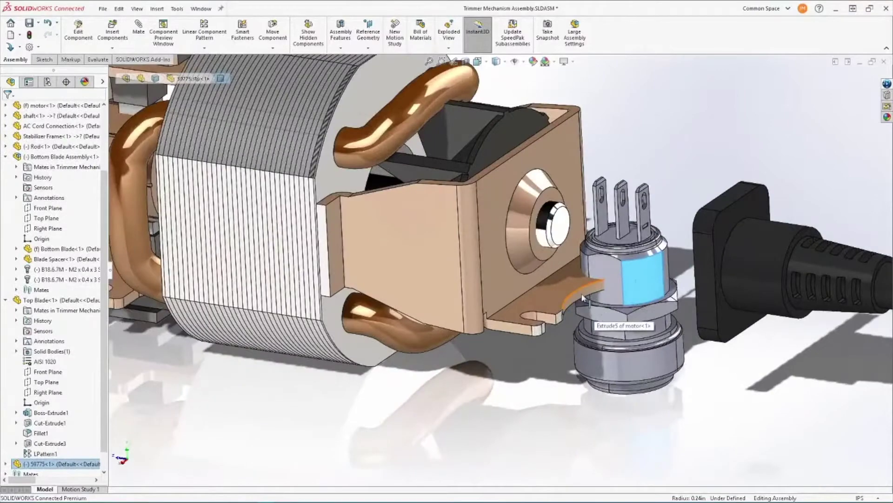
{"action": "left_click", "coordinate": [578, 300], "text": "ctrl"}
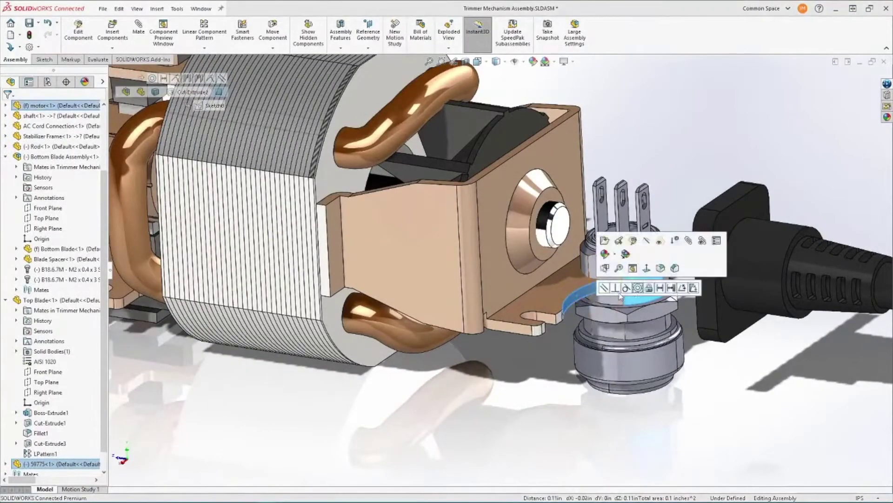
{"action": "left_click", "coordinate": [637, 287]}
{"action": "key", "text": "f"}
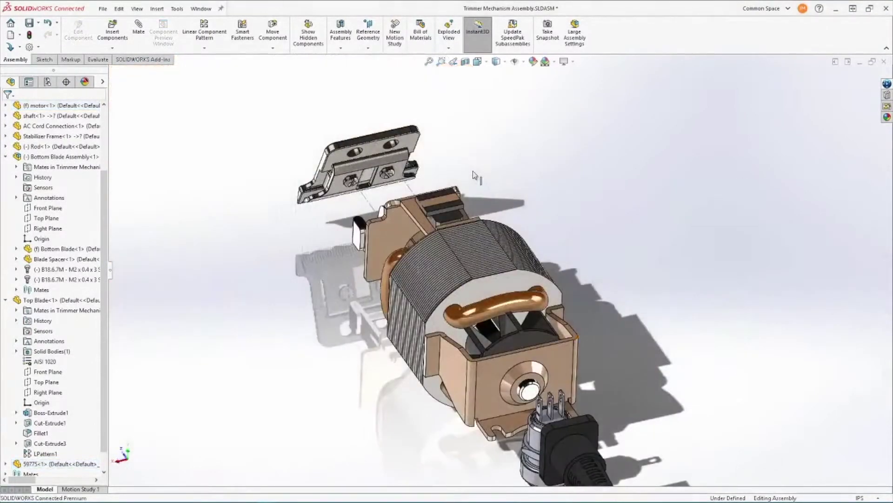
{"action": "middle_click_drag", "start_coordinate": [461, 182], "coordinate": [495, 174]}
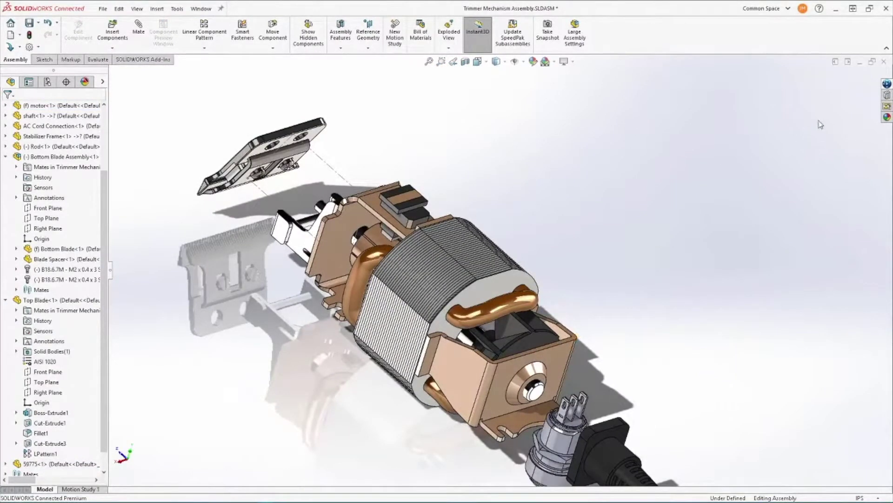
{"action": "left_click", "coordinate": [887, 95]}
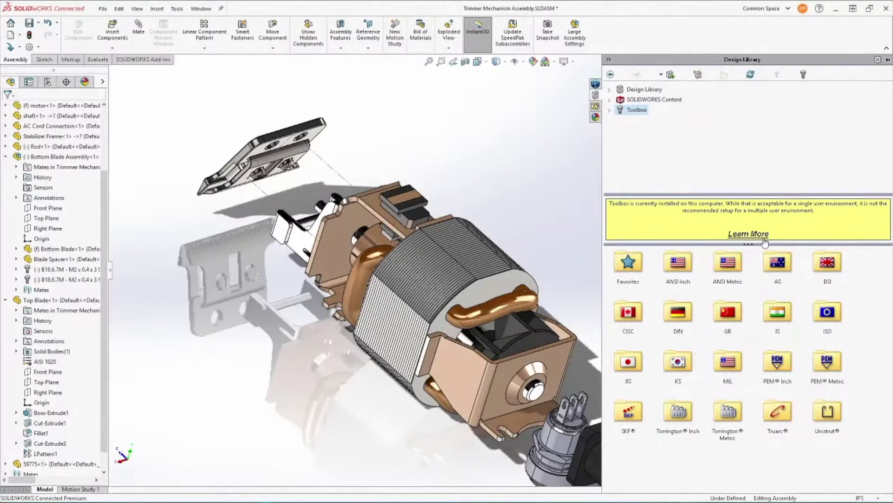
Drop an ANSI Metric Pan Cross Head machine screw into the bracket hole, sized M3 × 8.
{"action": "double_click", "coordinate": [728, 262]}
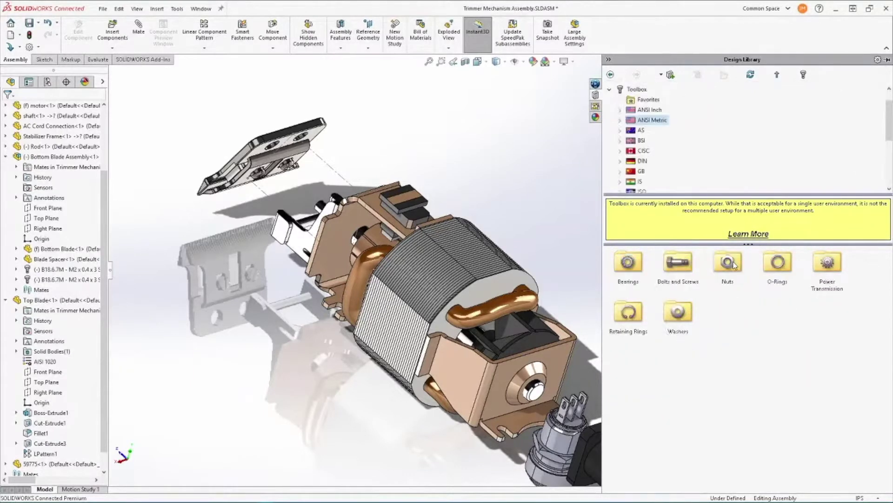
{"action": "double_click", "coordinate": [683, 267]}
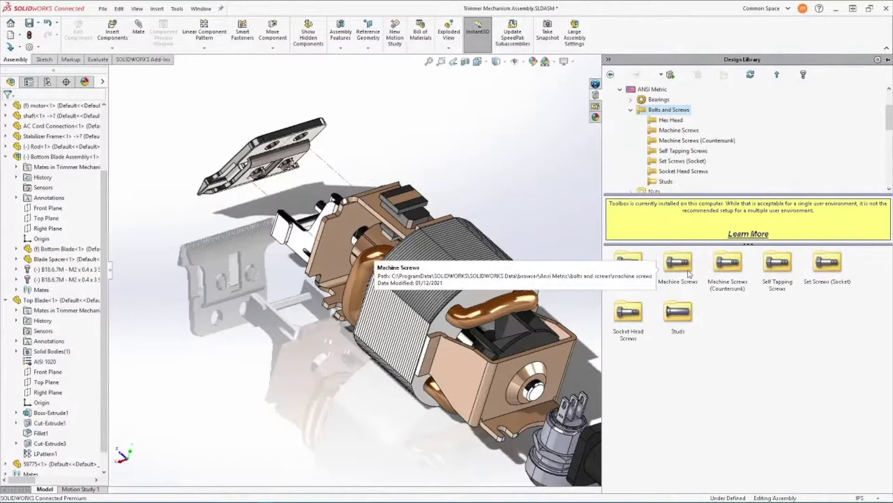
{"action": "double_click", "coordinate": [689, 273]}
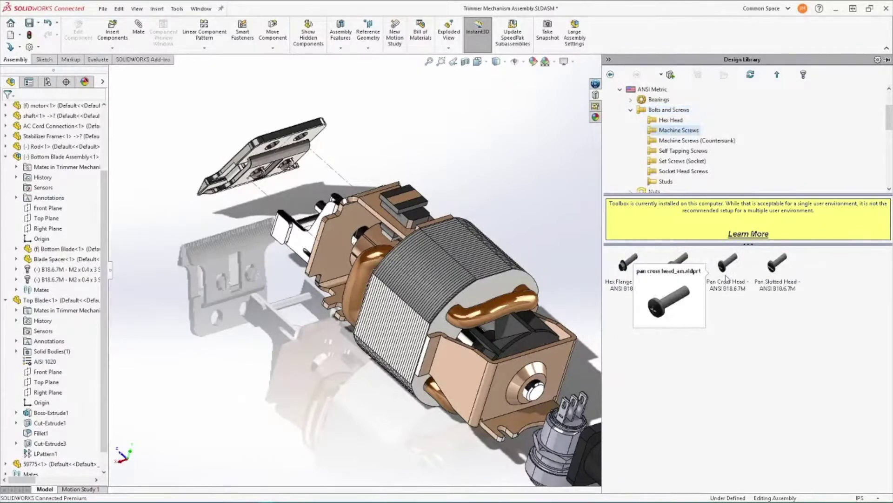
{"action": "left_click_drag", "start_coordinate": [727, 264], "coordinate": [498, 422]}
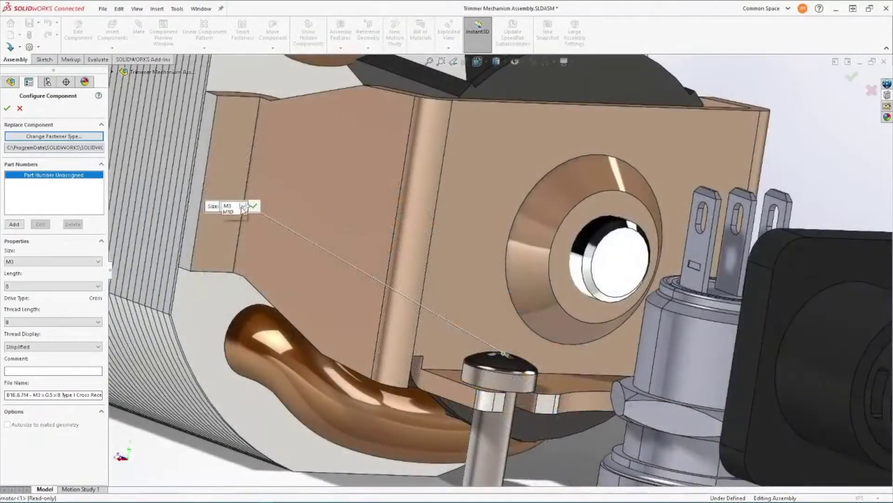
{"action": "left_click", "coordinate": [243, 205]}
{"action": "left_click", "coordinate": [242, 206]}
{"action": "left_click", "coordinate": [96, 286]}
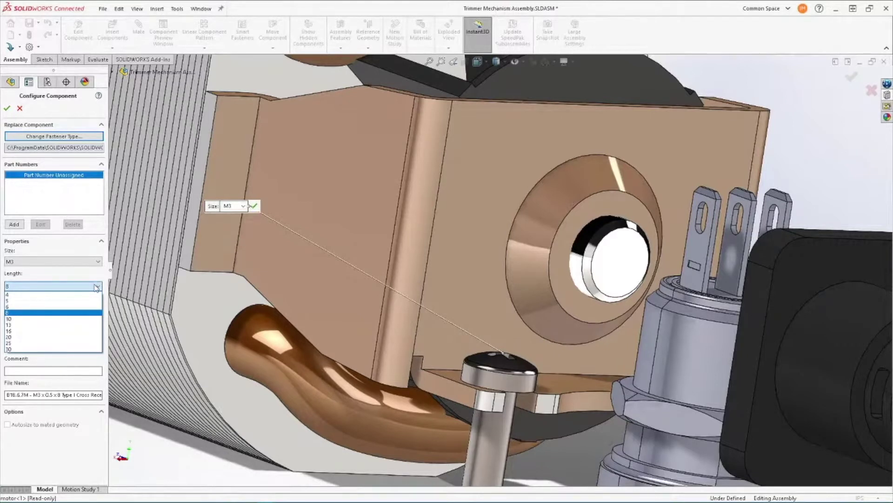
{"action": "left_click", "coordinate": [96, 287]}
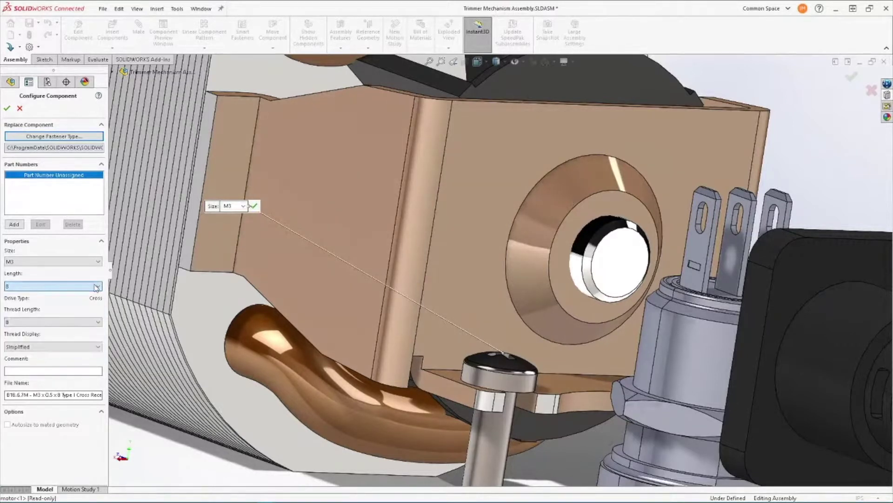
Accept the screw, then drag the Top Blade around to the bottom blade's right side.
{"action": "left_click", "coordinate": [7, 108]}
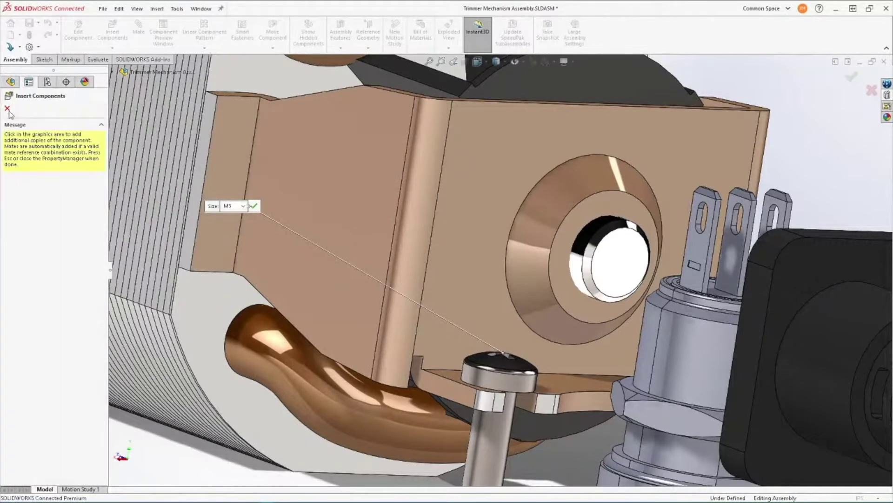
{"action": "middle_click_drag", "start_coordinate": [537, 250], "coordinate": [585, 308]}
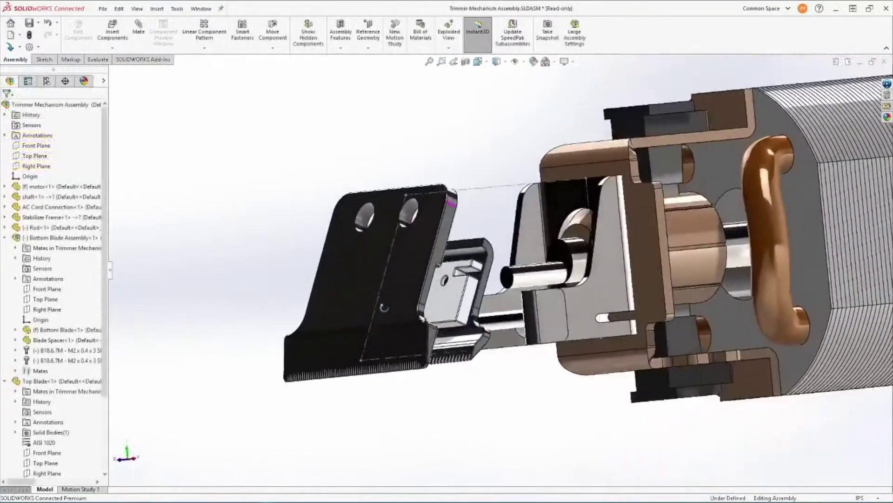
{"action": "middle_click_drag", "start_coordinate": [385, 307], "coordinate": [475, 326]}
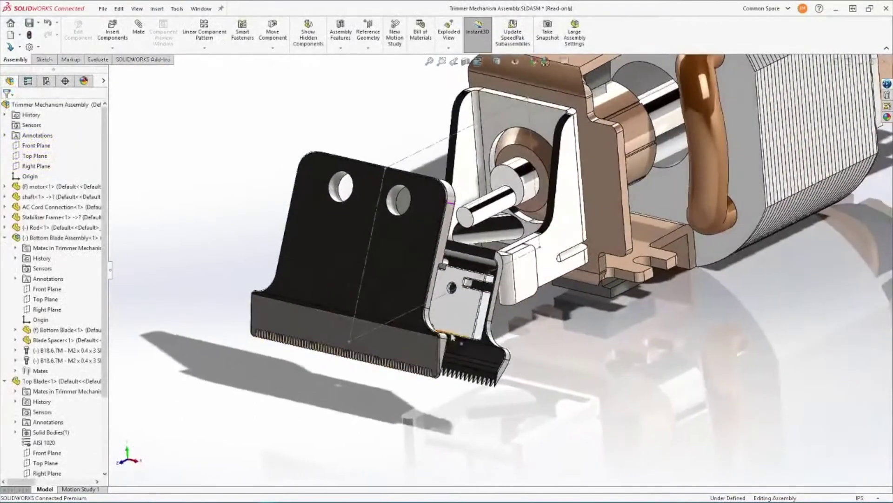
{"action": "left_click", "coordinate": [475, 326]}
{"action": "left_click_drag", "start_coordinate": [475, 326], "coordinate": [371, 314]}
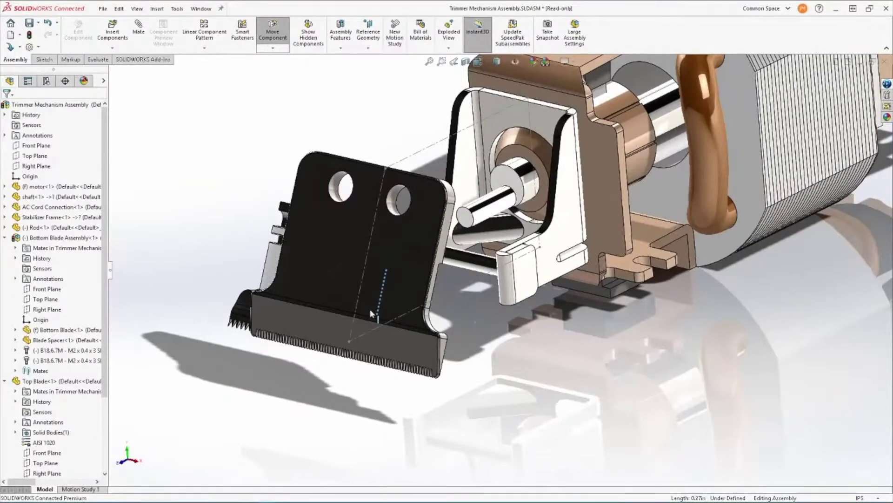
{"action": "left_click_drag", "start_coordinate": [370, 309], "coordinate": [447, 321]}
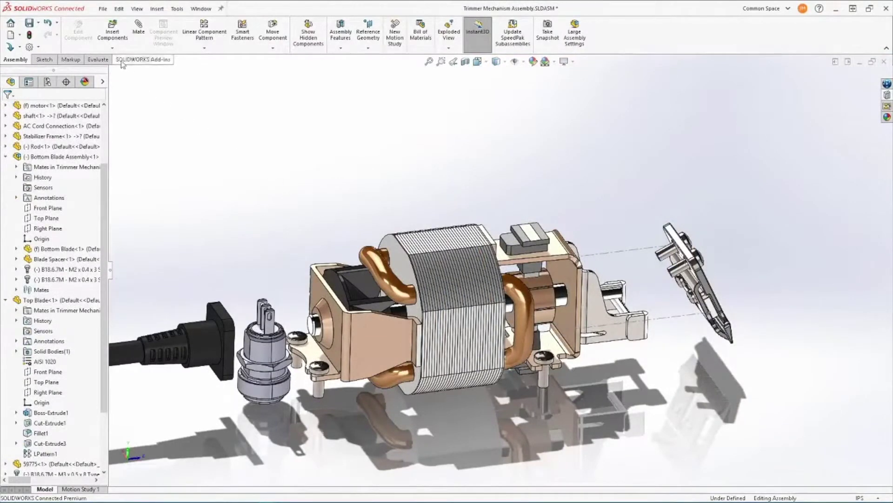
Open the options for adding components to the assembly.
{"action": "left_click", "coordinate": [112, 48]}
Insert a new part named 'Shaft Connector' into the assembly and save it to Common Space.
{"action": "left_click", "coordinate": [114, 71]}
{"action": "type", "text": "Shaft Connector"}
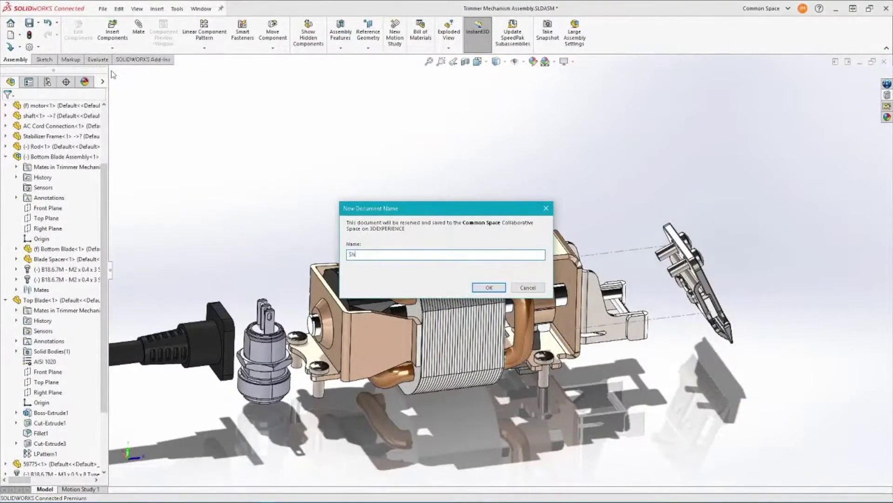
{"action": "left_click", "coordinate": [489, 287]}
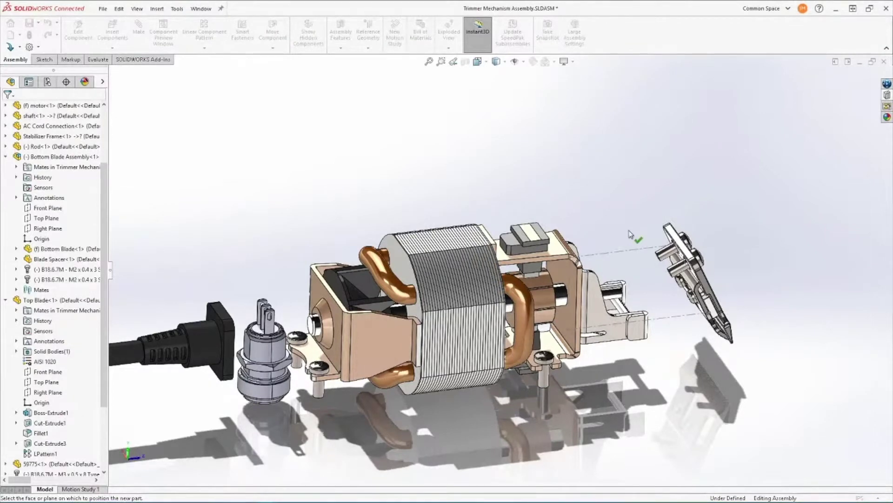
{"action": "middle_click_drag", "start_coordinate": [630, 234], "coordinate": [548, 228]}
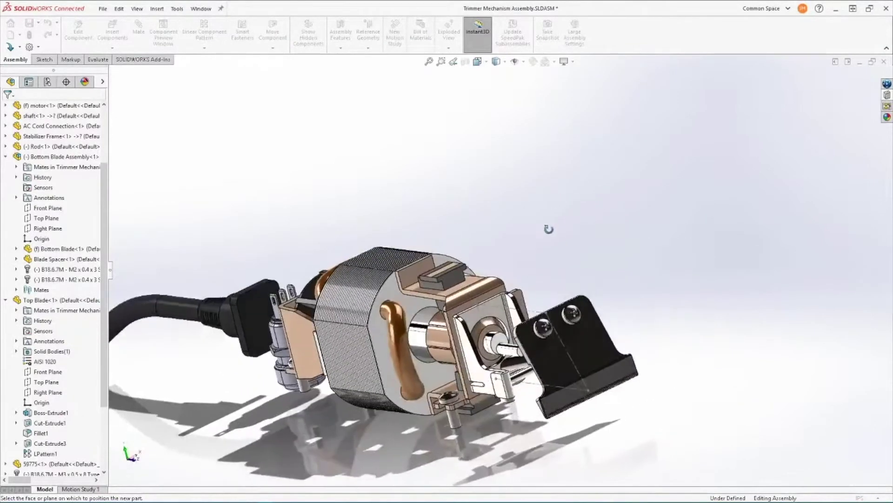
Place the part on the shaft end face and sketch a dimensioned centre-point straight slot at the origin.
{"action": "scroll", "coordinate": [498, 325], "scroll_direction": "down", "scroll_amount": 3}
{"action": "left_click", "coordinate": [499, 326]}
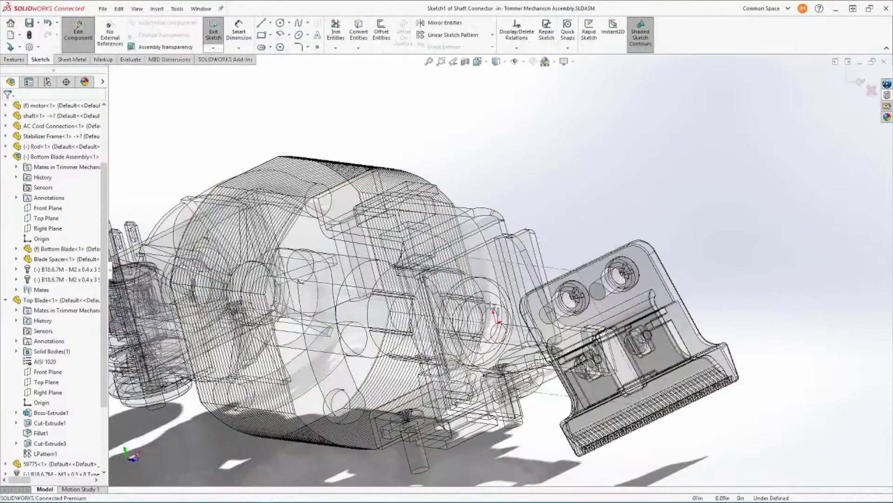
{"action": "left_click", "coordinate": [271, 48]}
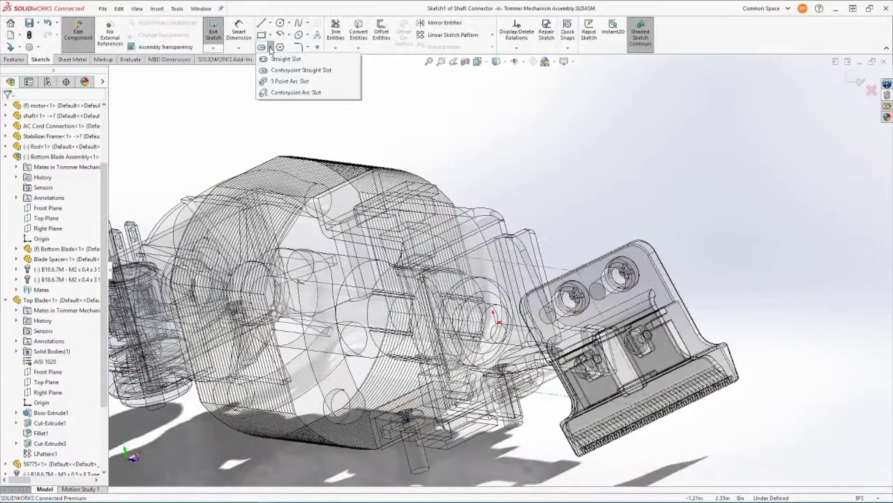
{"action": "left_click", "coordinate": [301, 69]}
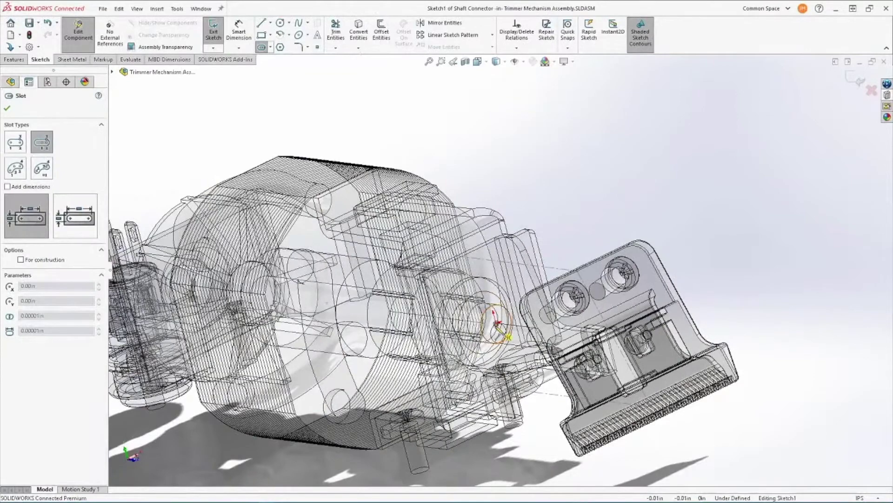
{"action": "scroll", "coordinate": [497, 322], "scroll_direction": "down", "scroll_amount": 5}
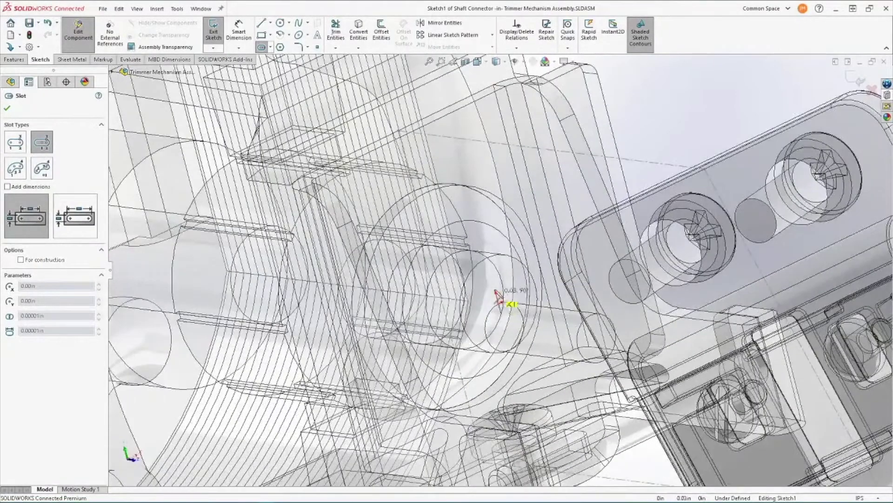
{"action": "left_click", "coordinate": [505, 303]}
{"action": "left_click", "coordinate": [494, 284]}
{"action": "left_click", "coordinate": [481, 270]}
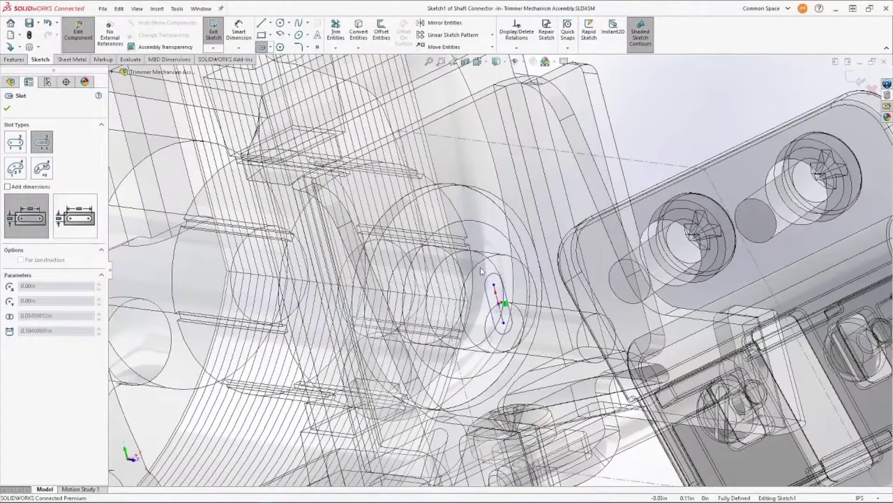
{"action": "left_click", "coordinate": [473, 279]}
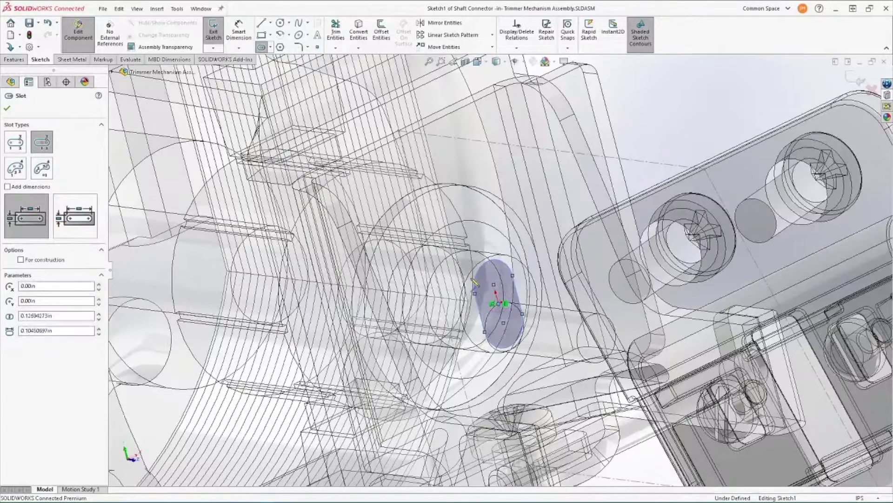
{"action": "left_click", "coordinate": [239, 32]}
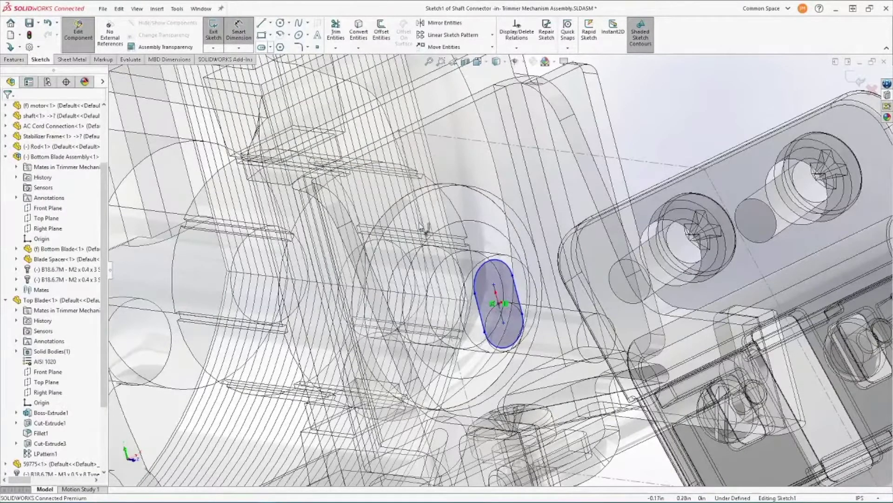
{"action": "left_click", "coordinate": [519, 294]}
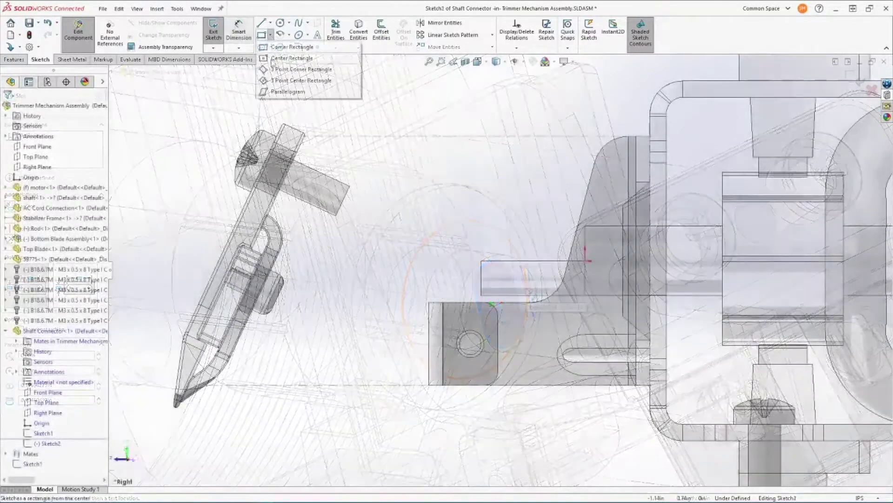
Draw a tilted three-point corner rectangle on the trimmer blade.
{"action": "left_click", "coordinate": [274, 70]}
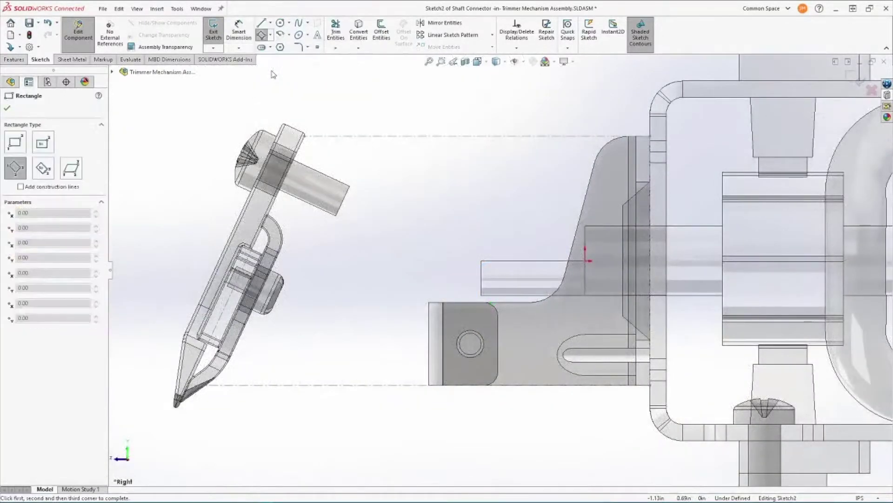
{"action": "left_click", "coordinate": [289, 273]}
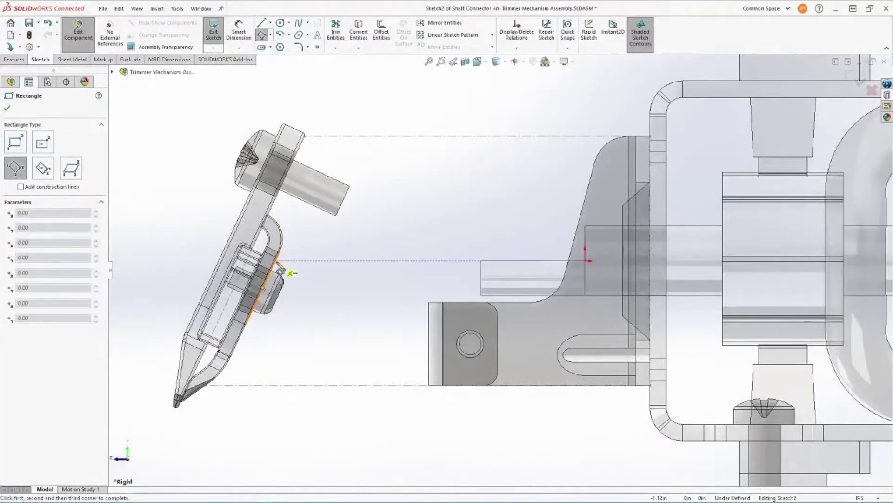
{"action": "left_click", "coordinate": [249, 326]}
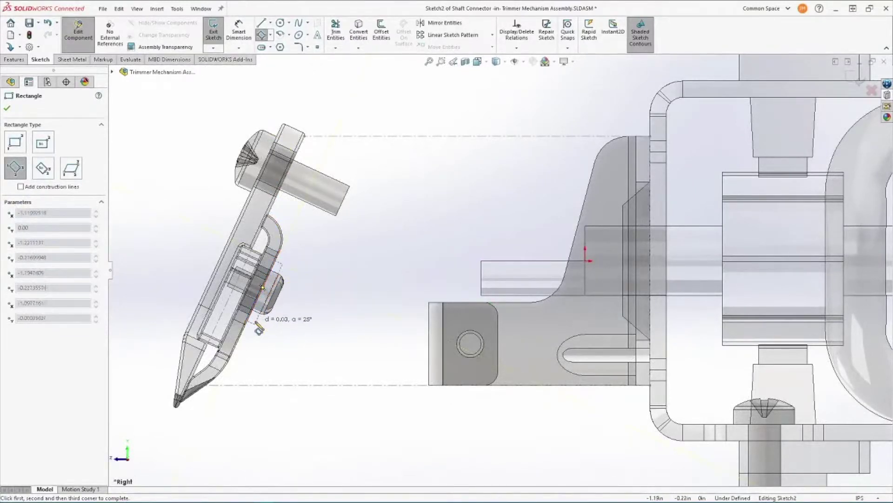
{"action": "left_click", "coordinate": [282, 334]}
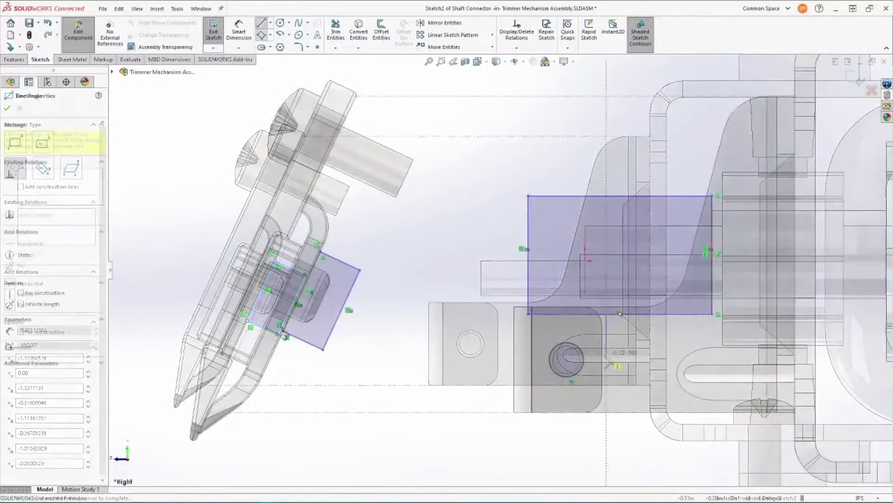
Join the blade rectangle to the shaft with lines and a tangent arc, fully defined with a 0.25 dimension.
{"action": "left_click", "coordinate": [606, 359]}
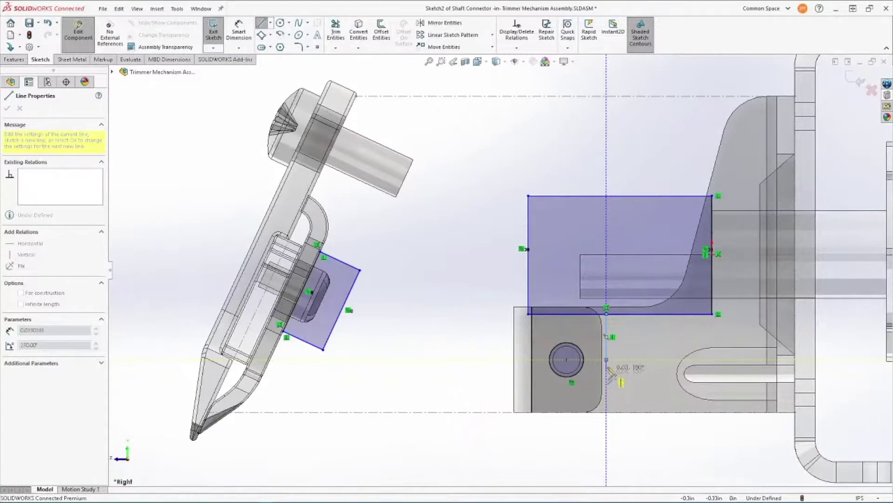
{"action": "left_click", "coordinate": [567, 399]}
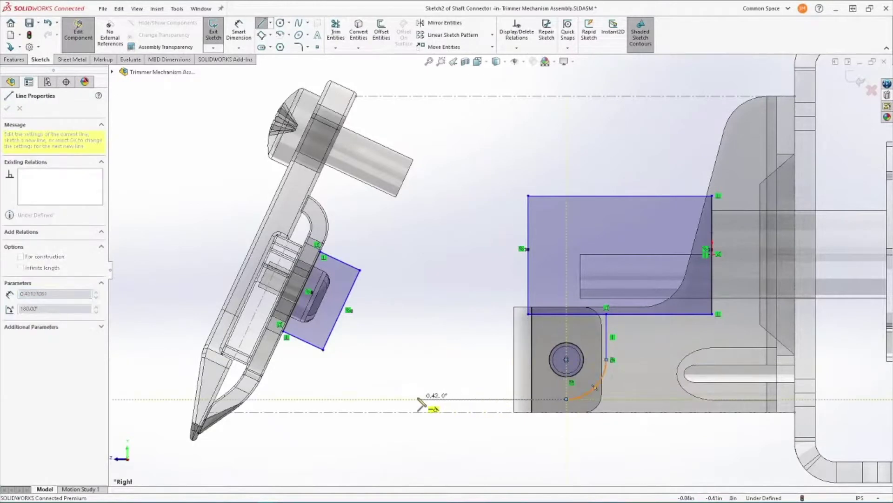
{"action": "left_click", "coordinate": [404, 399]}
{"action": "left_click", "coordinate": [323, 349]}
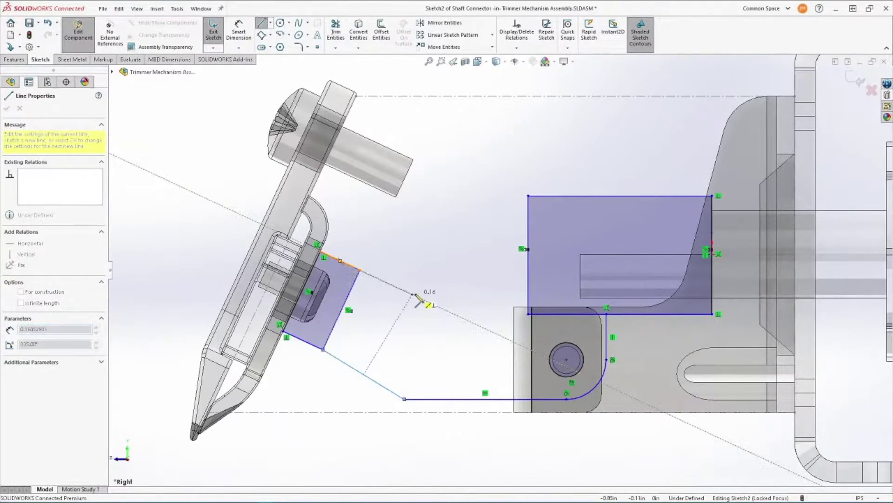
{"action": "left_click", "coordinate": [410, 293]}
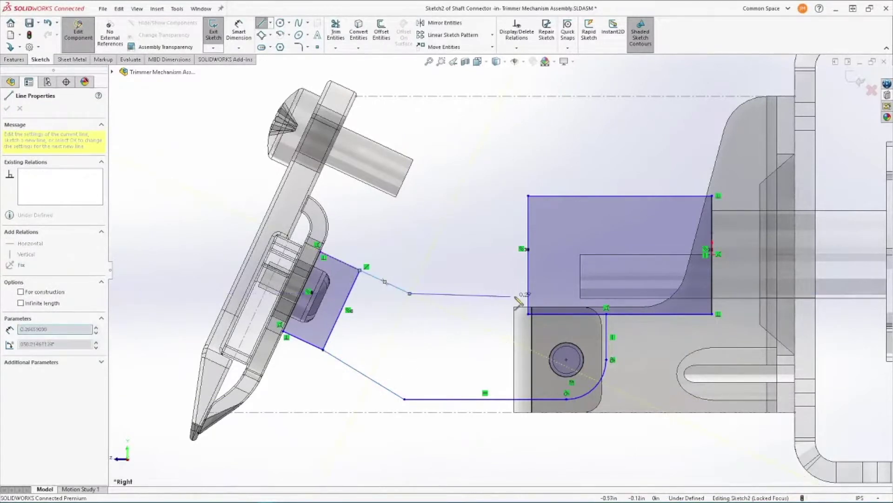
{"action": "left_click", "coordinate": [529, 293]}
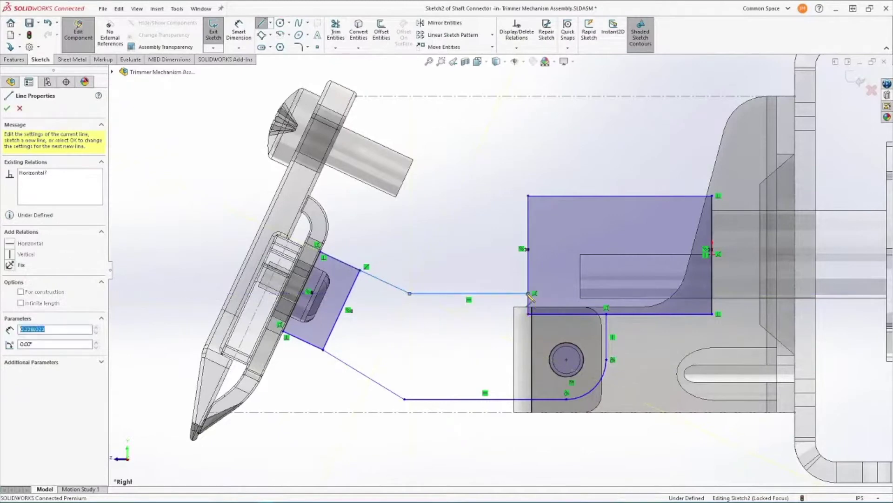
{"action": "right_click_drag", "start_coordinate": [530, 297], "coordinate": [496, 231]}
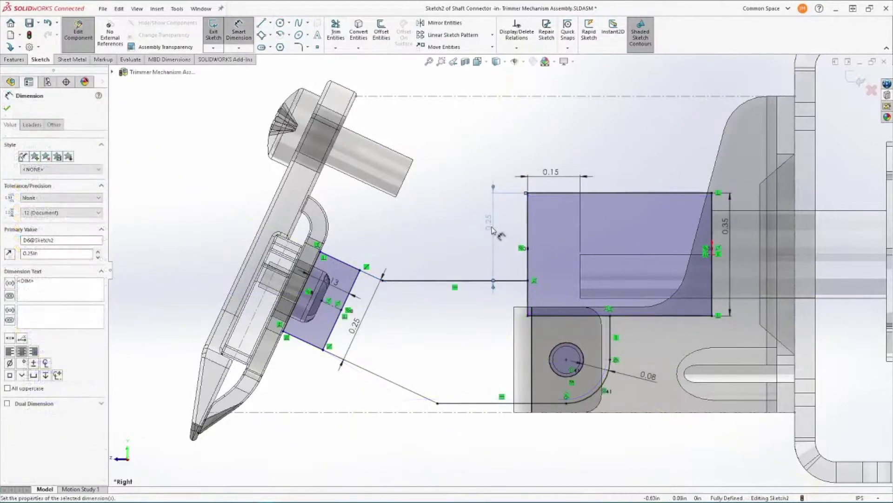
{"action": "left_click", "coordinate": [472, 247]}
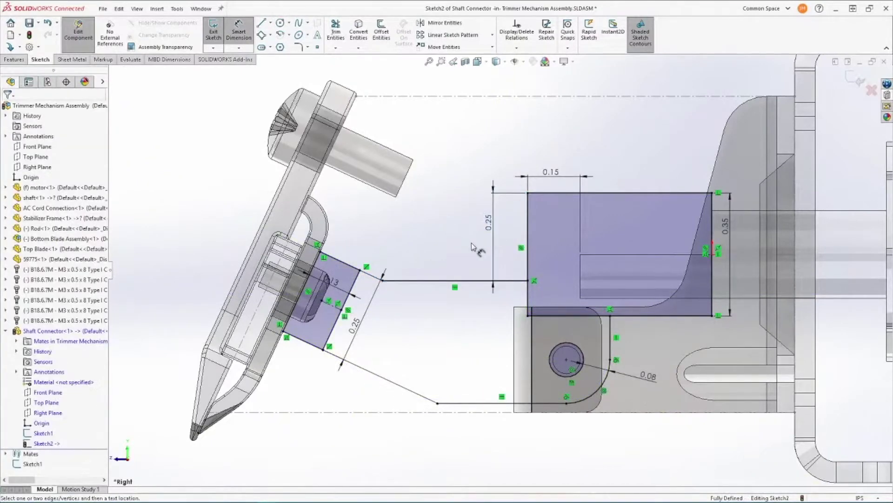
Trim away the unneeded rectangle segments from the connector profile.
{"action": "key", "text": "s"}
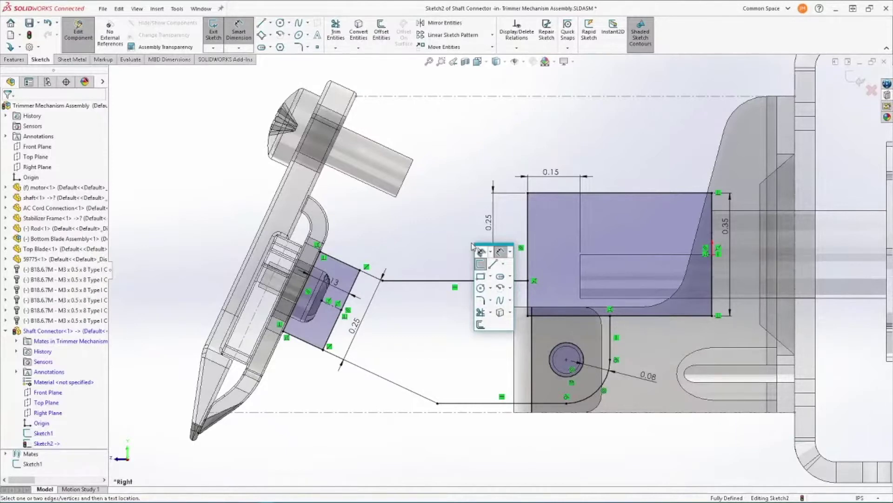
{"action": "left_click", "coordinate": [482, 312]}
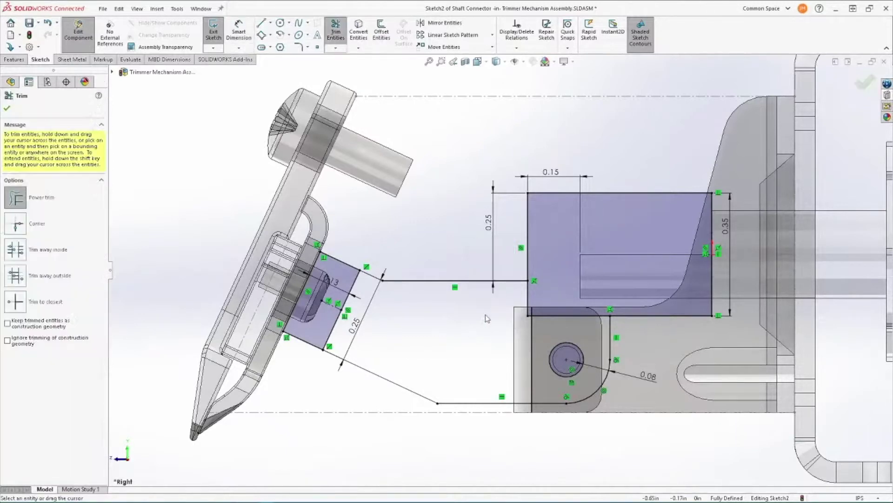
{"action": "mouse_move", "coordinate": [494, 316]}
{"action": "left_mouse_down"}
{"action": "mouse_move", "coordinate": [540, 305]}
{"action": "mouse_move", "coordinate": [577, 324]}
{"action": "mouse_move", "coordinate": [554, 331]}
{"action": "left_mouse_up"}
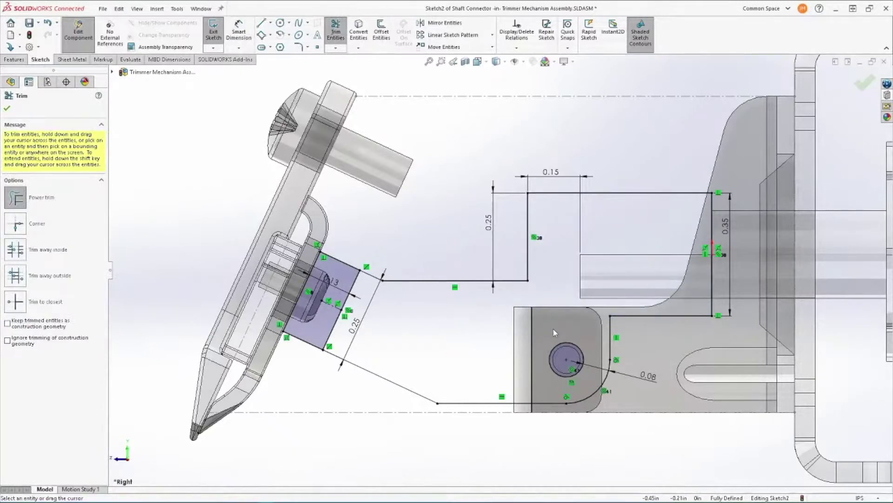
Round five profile corners with 0.10 in sketch fillets.
{"action": "key", "text": "s"}
{"action": "left_click", "coordinate": [560, 381]}
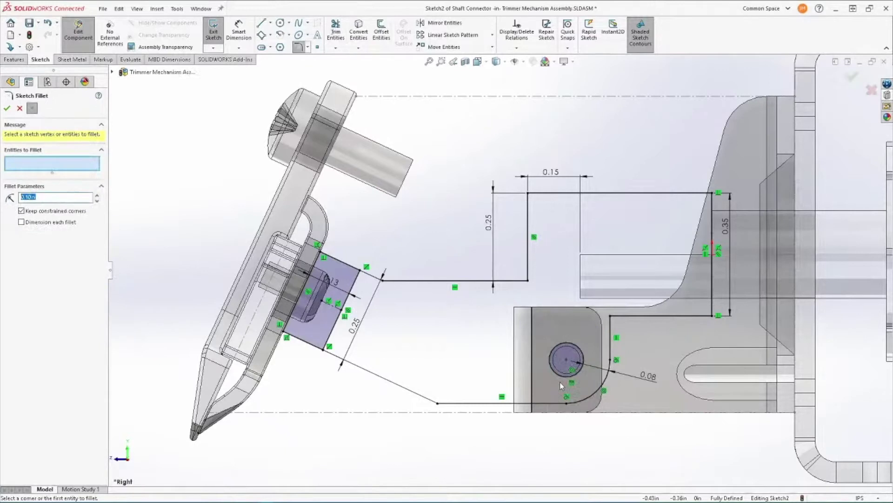
{"action": "left_click", "coordinate": [529, 281]}
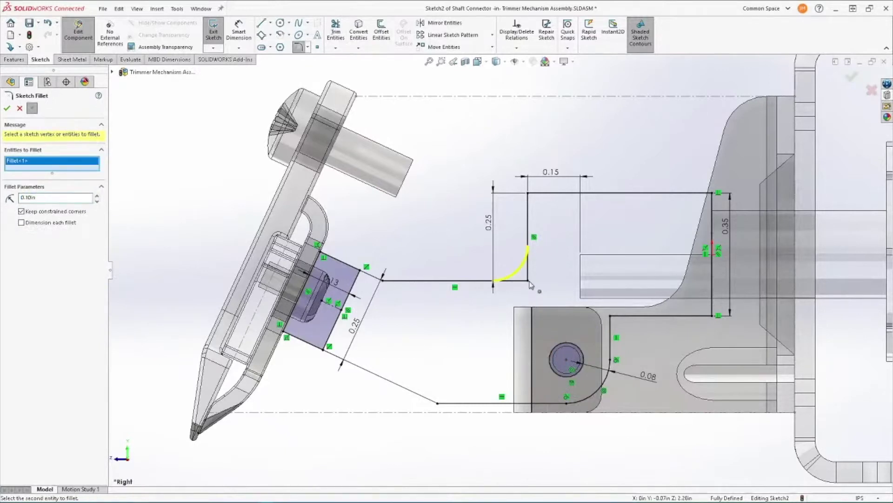
{"action": "left_click", "coordinate": [611, 317]}
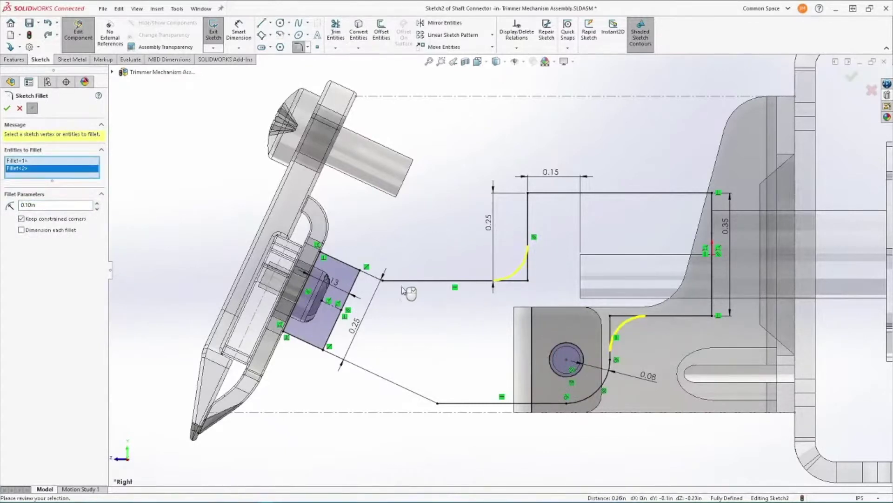
{"action": "left_click", "coordinate": [383, 281]}
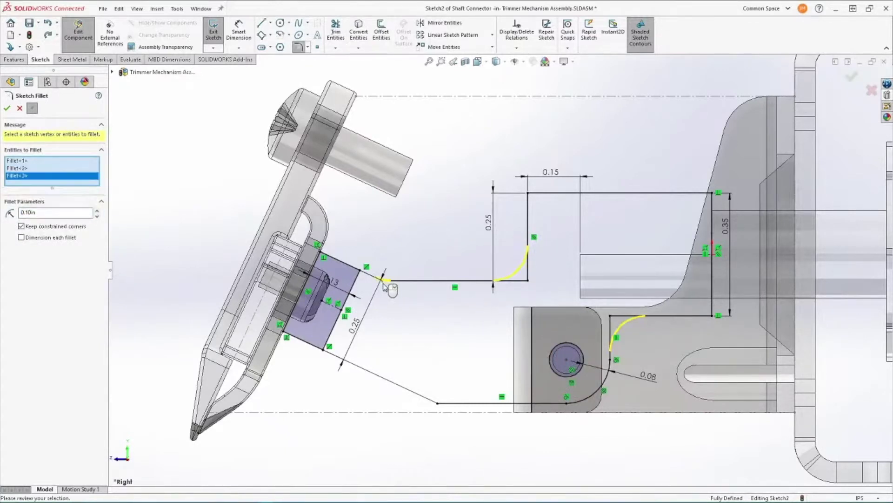
{"action": "left_click", "coordinate": [438, 404]}
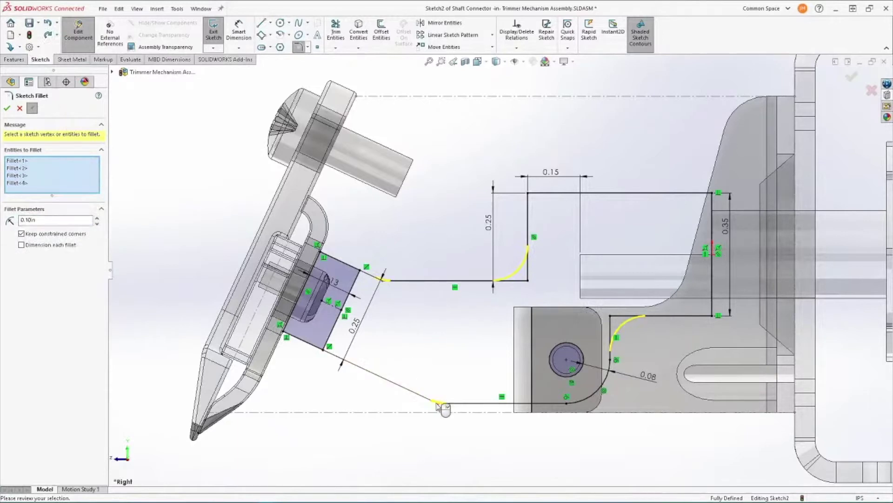
{"action": "left_click", "coordinate": [529, 196]}
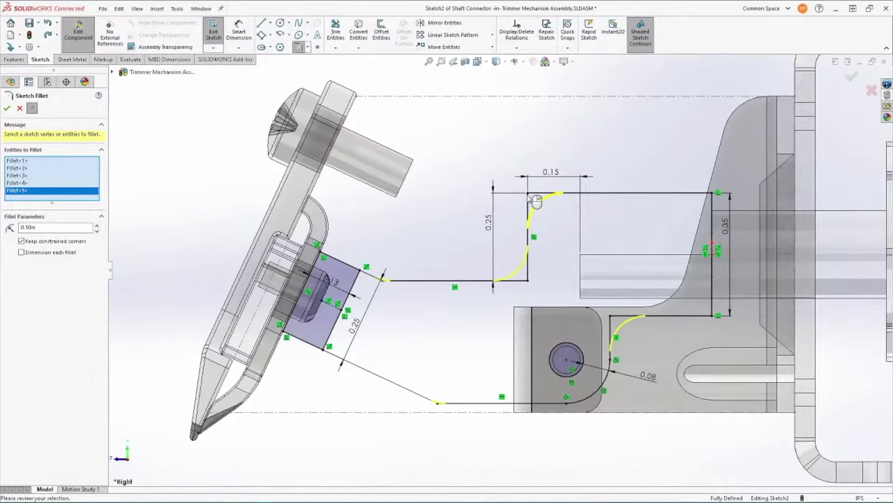
{"action": "left_click", "coordinate": [8, 108]}
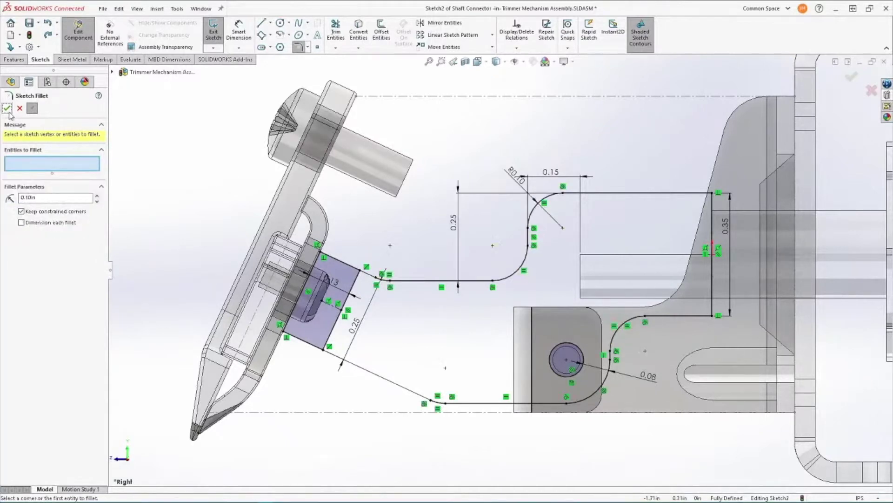
Extrude the Sketch2 connector outline 0.15 in as Boss-Extrude1.
{"action": "left_click", "coordinate": [8, 110]}
{"action": "left_click", "coordinate": [14, 59]}
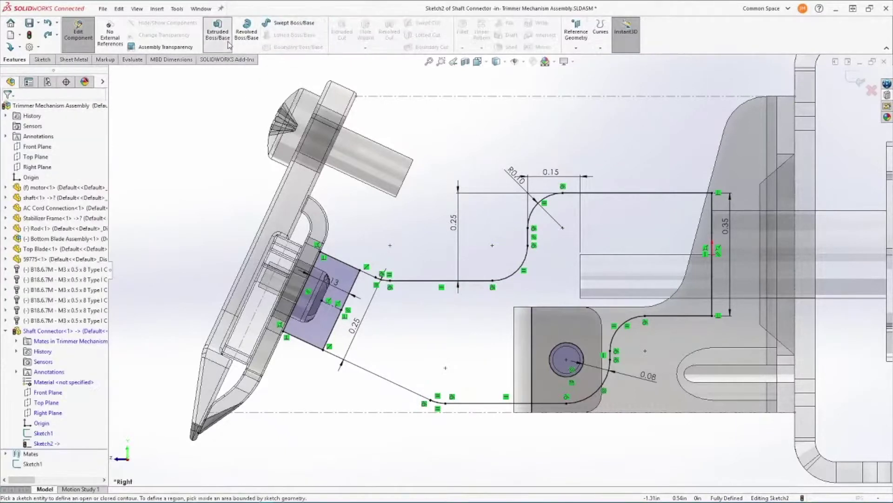
{"action": "left_click", "coordinate": [218, 29]}
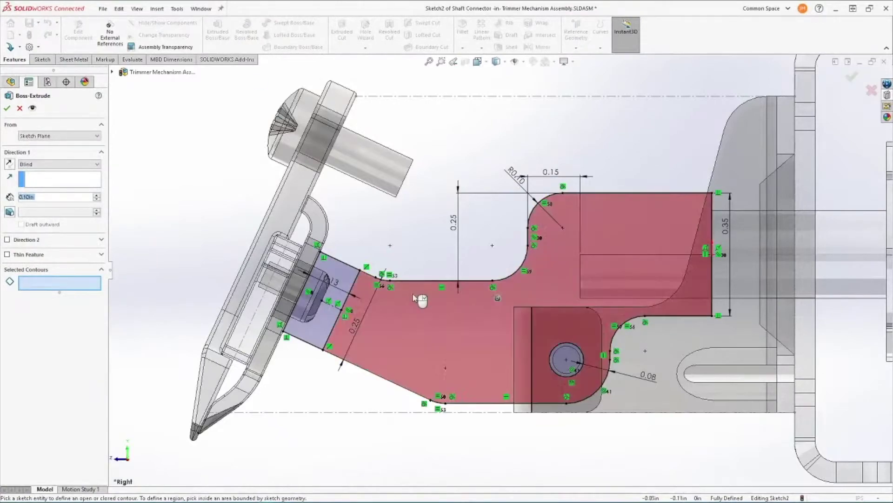
{"action": "left_click", "coordinate": [414, 298]}
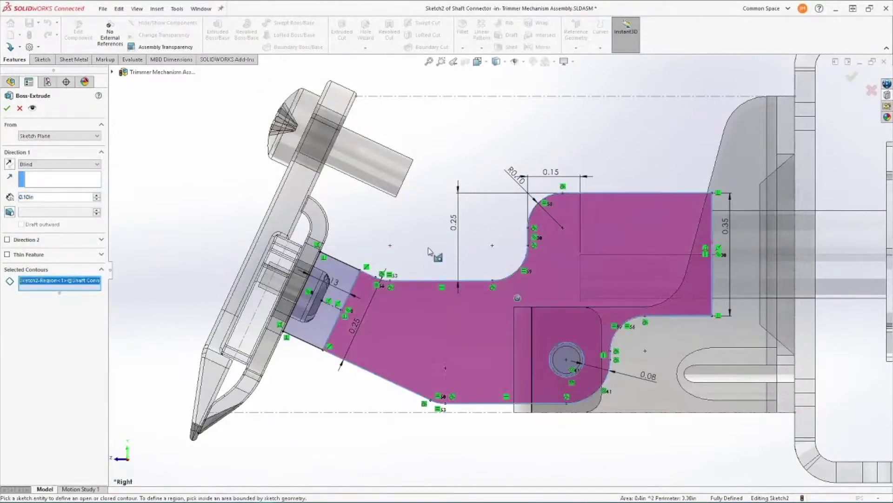
{"action": "middle_click_drag", "start_coordinate": [429, 248], "coordinate": [689, 308]}
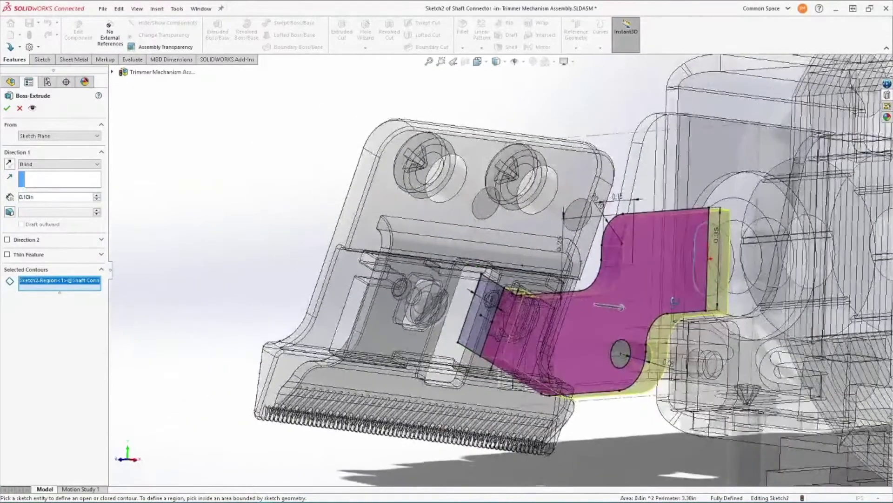
{"action": "double_click", "coordinate": [53, 197]}
{"action": "type", "text": ".15"}
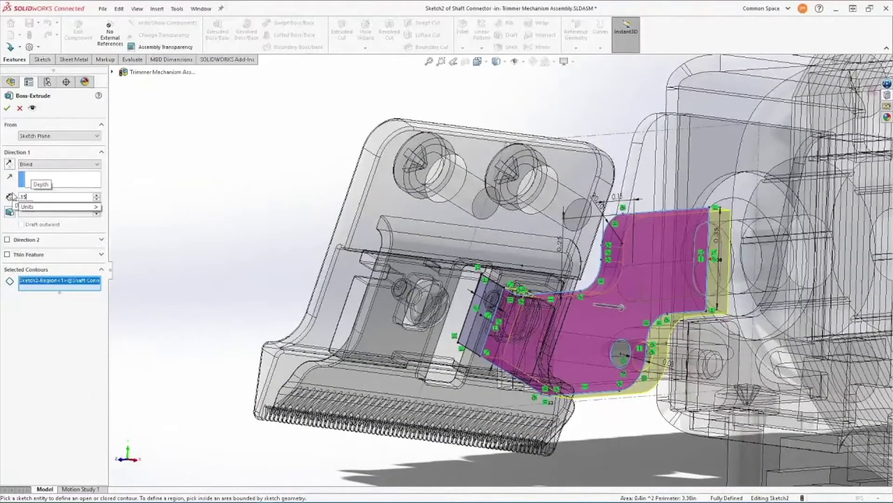
{"action": "key", "text": "Return"}
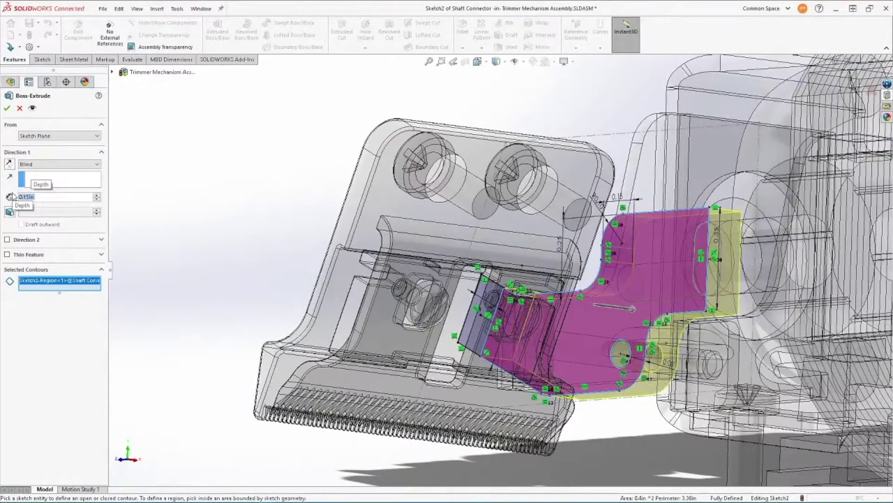
{"action": "key", "text": "Return"}
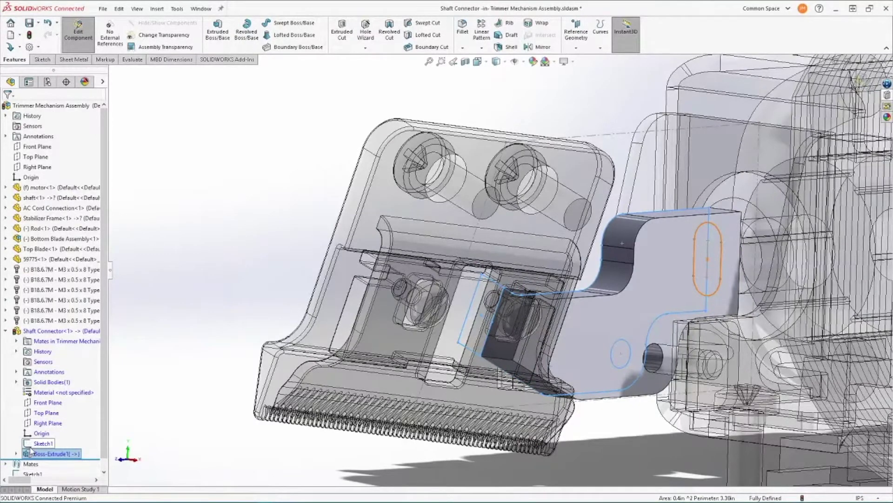
Cut Sketch1's slot into the connector body with reversed direction and a deeper depth as Cut-Extrude1.
{"action": "left_click", "coordinate": [33, 445]}
{"action": "left_click", "coordinate": [37, 431]}
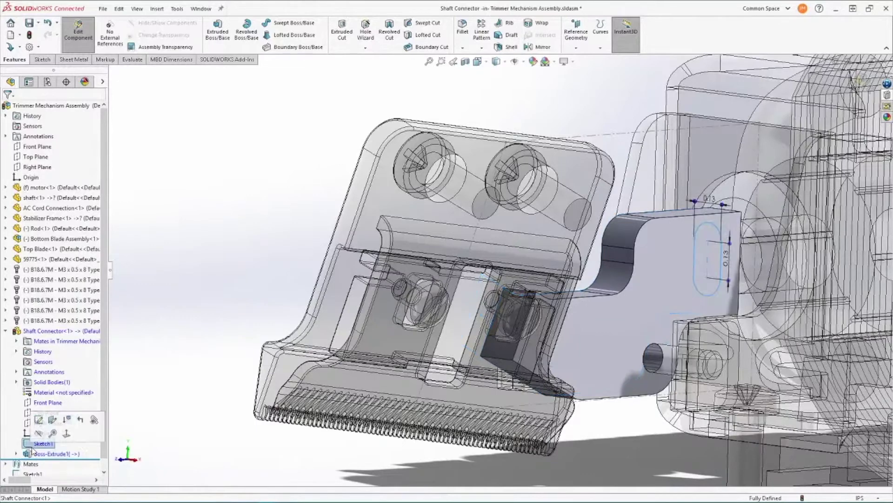
{"action": "left_click", "coordinate": [343, 33]}
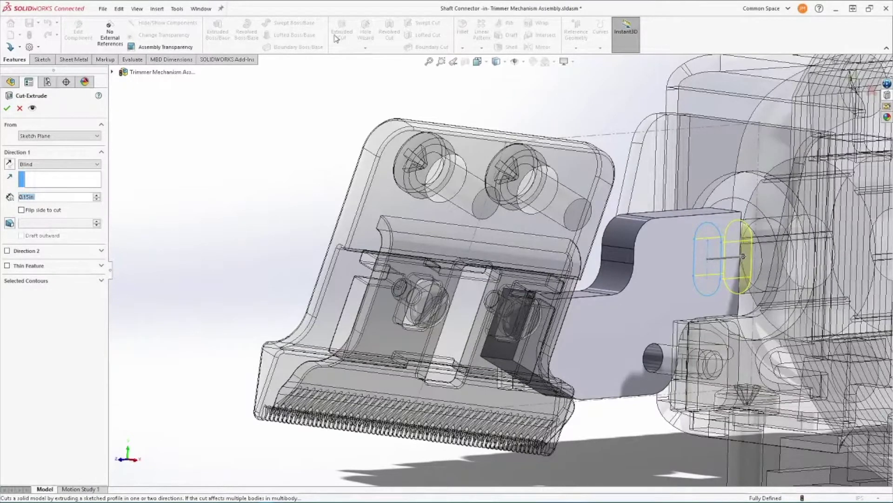
{"action": "left_click", "coordinate": [8, 165]}
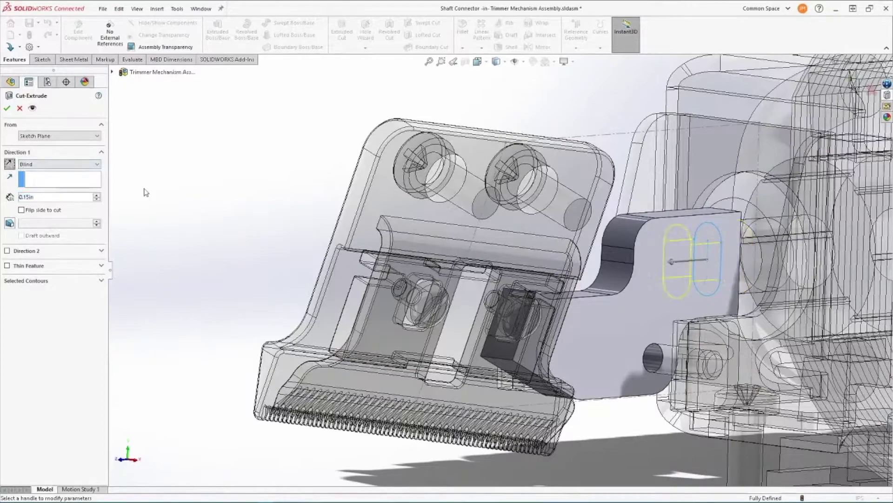
{"action": "middle_click_drag", "start_coordinate": [291, 199], "coordinate": [368, 263]}
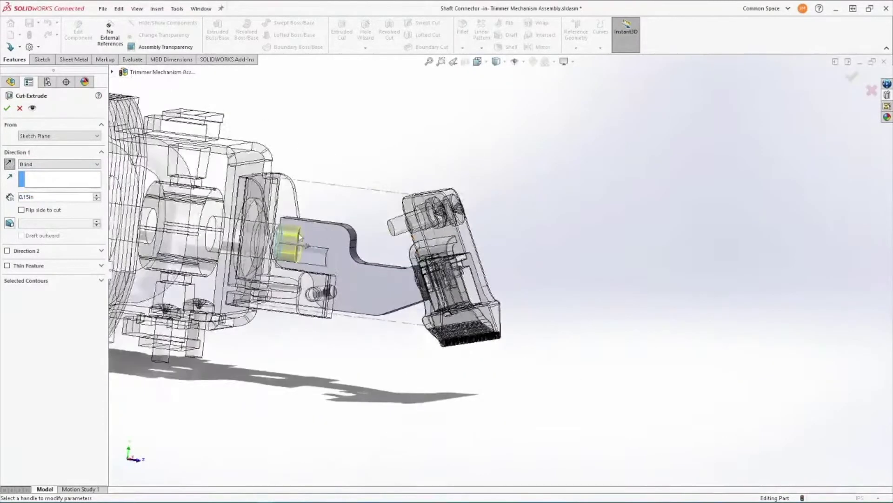
{"action": "scroll", "coordinate": [368, 263], "scroll_direction": "down", "scroll_amount": 5}
{"action": "mouse_move", "coordinate": [378, 269]}
{"action": "left_mouse_down"}
{"action": "mouse_move", "coordinate": [488, 232]}
{"action": "mouse_move", "coordinate": [481, 229]}
{"action": "left_mouse_up"}
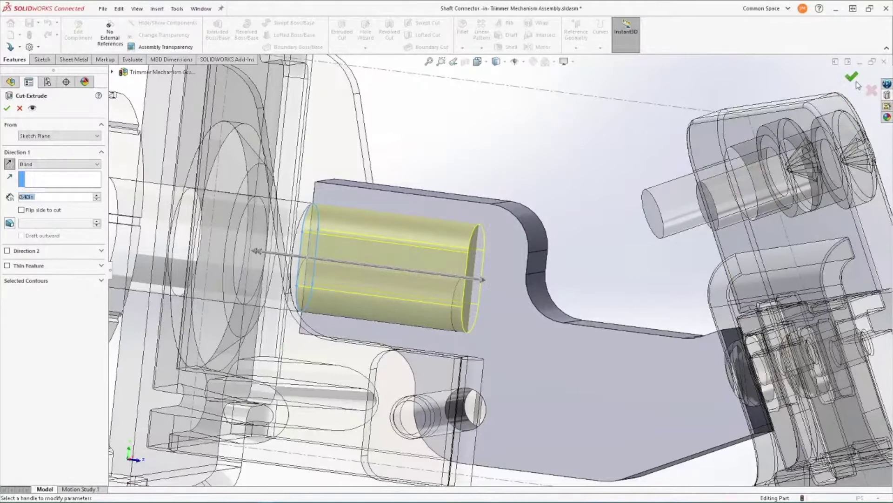
{"action": "left_click", "coordinate": [853, 77]}
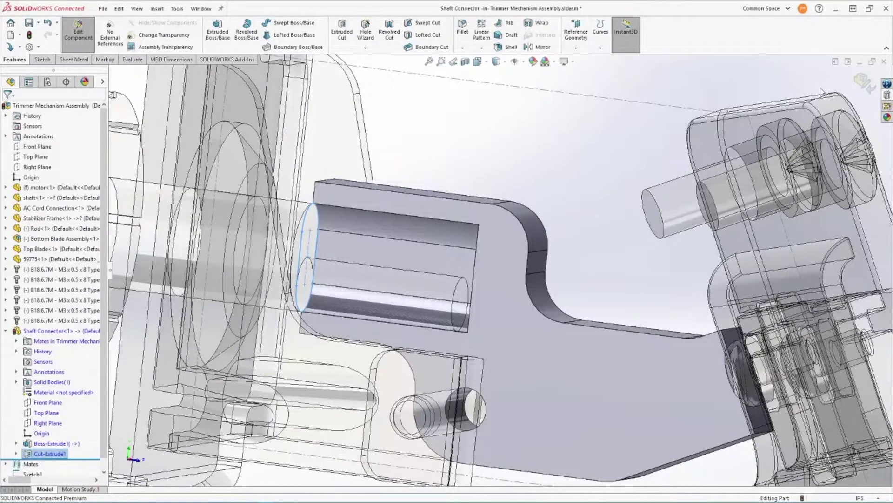
{"action": "key", "text": "Escape"}
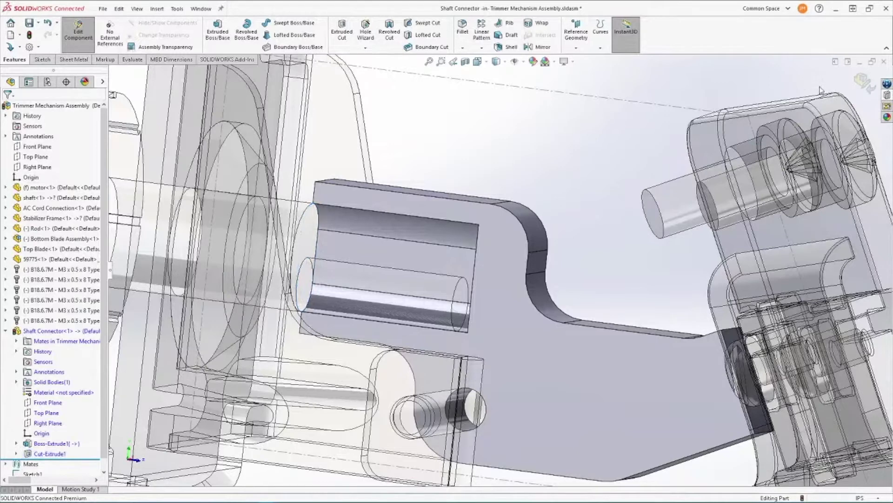
Isolate the Shaft Connector and start Sketch3 on its angled blade-end face.
{"action": "right_click", "coordinate": [65, 334]}
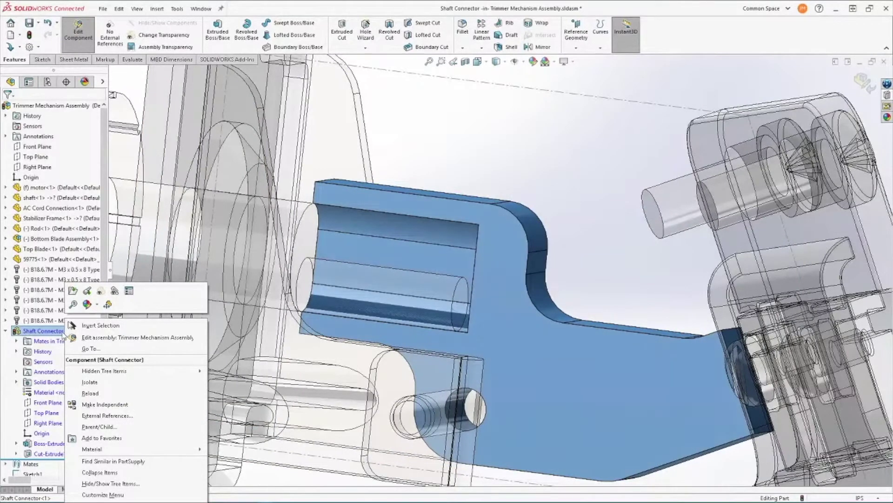
{"action": "left_click", "coordinate": [88, 382]}
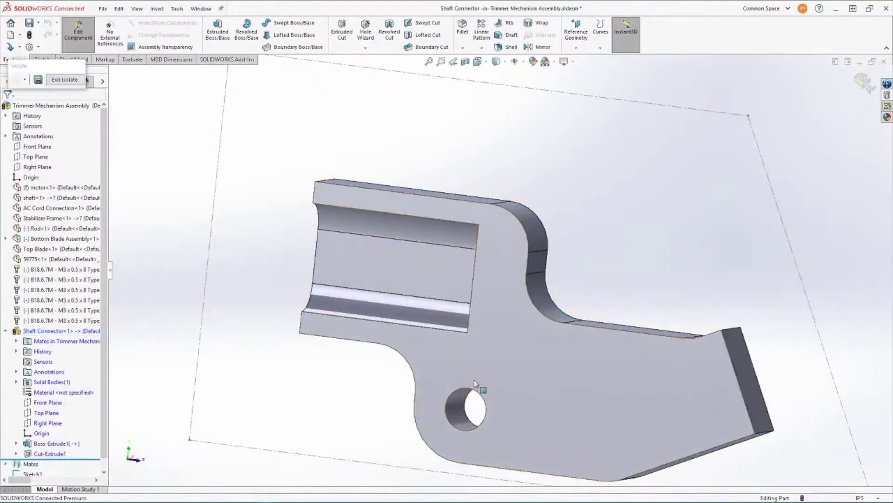
{"action": "left_click", "coordinate": [744, 380]}
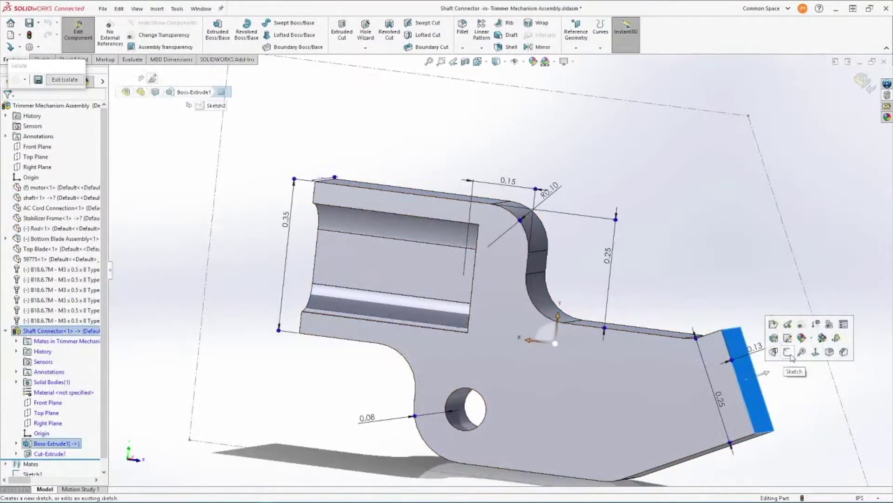
{"action": "left_click", "coordinate": [787, 338]}
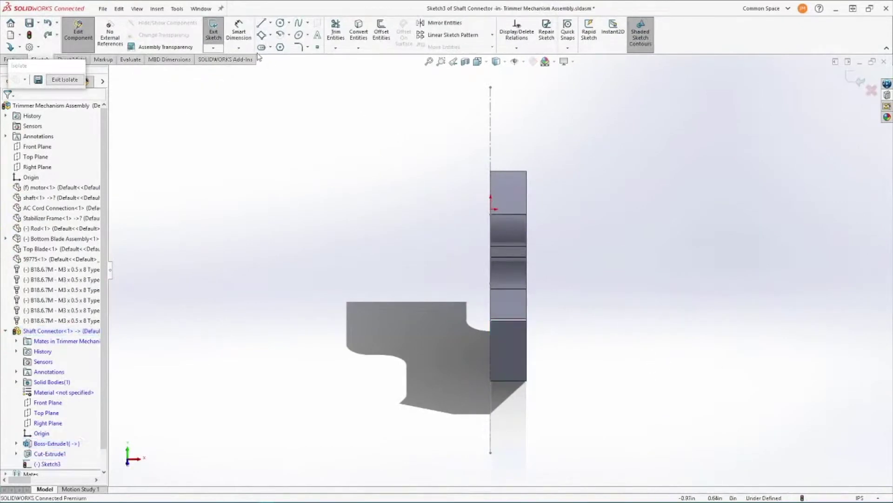
Draw a centre-point straight slot on the blade-end face.
{"action": "left_click", "coordinate": [270, 47]}
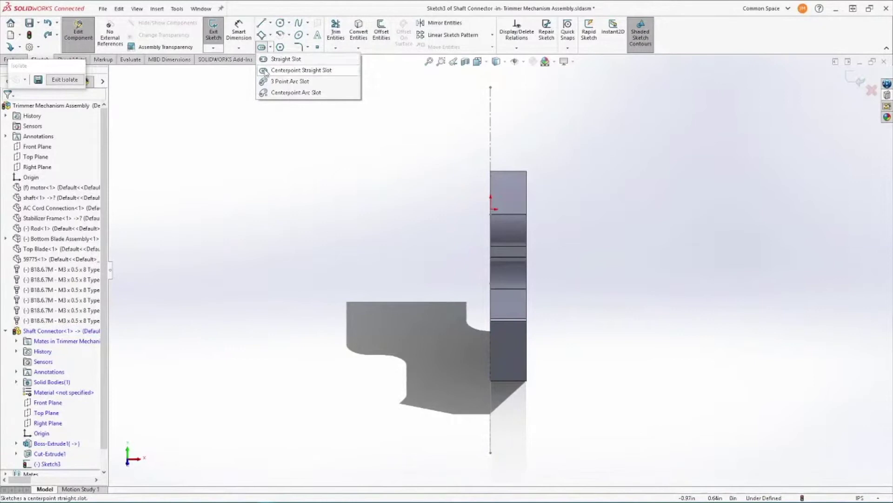
{"action": "left_click", "coordinate": [301, 69]}
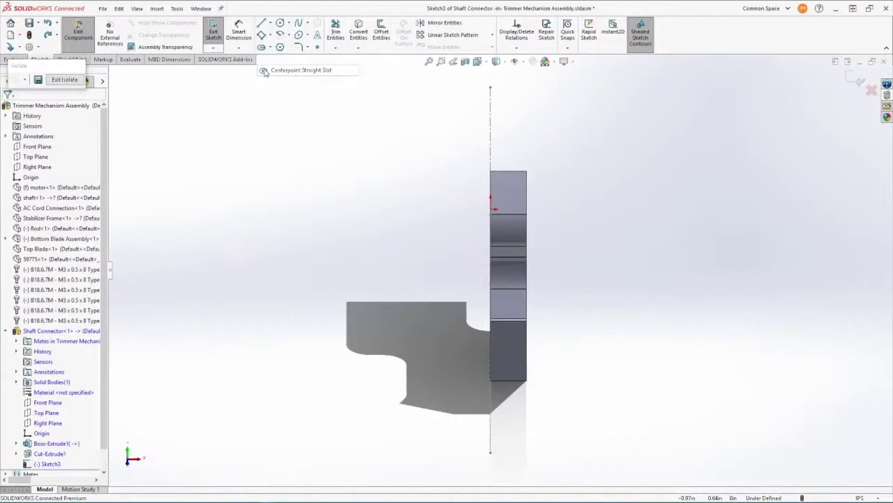
{"action": "left_click", "coordinate": [491, 350]}
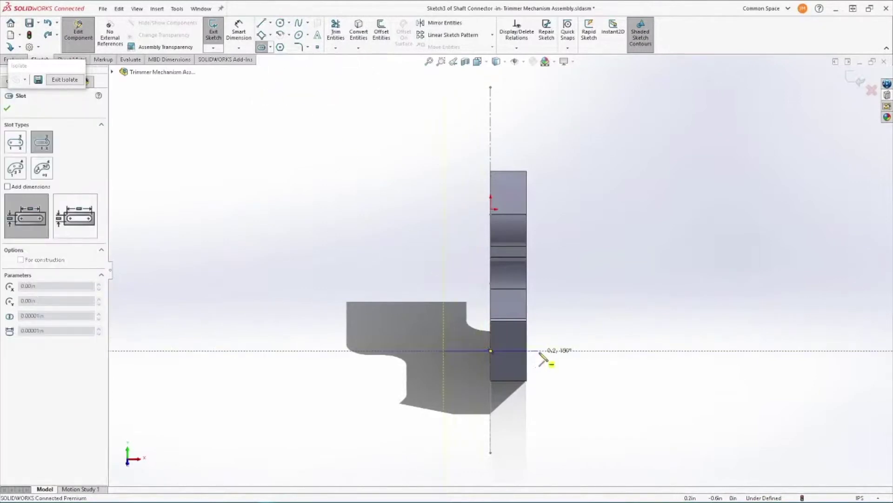
{"action": "left_click", "coordinate": [550, 350]}
{"action": "left_click", "coordinate": [534, 377]}
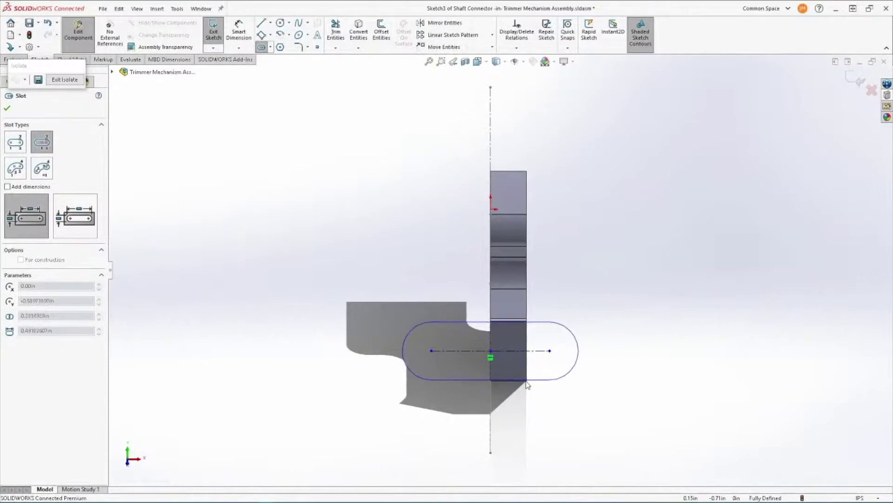
{"action": "left_click", "coordinate": [527, 388]}
{"action": "key", "text": "Escape"}
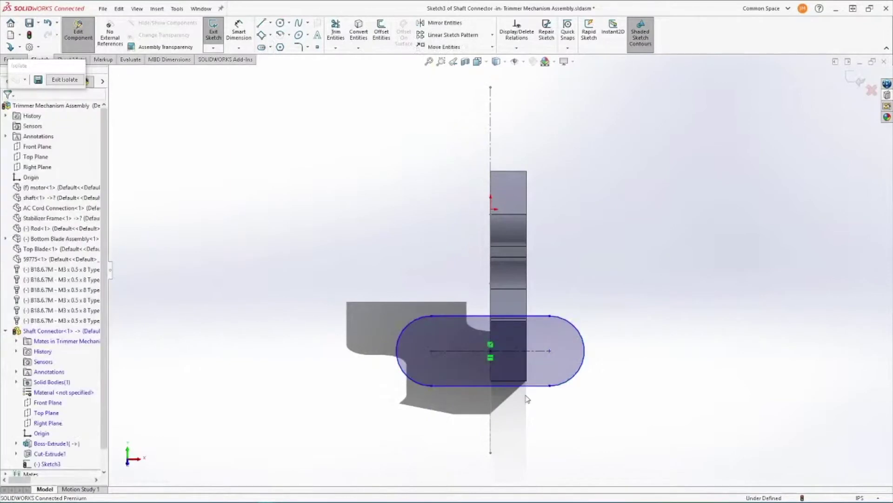
Make the slot's centreline collinear with the connector edge.
{"action": "left_click", "coordinate": [525, 384]}
{"action": "left_click", "coordinate": [524, 383], "text": "ctrl"}
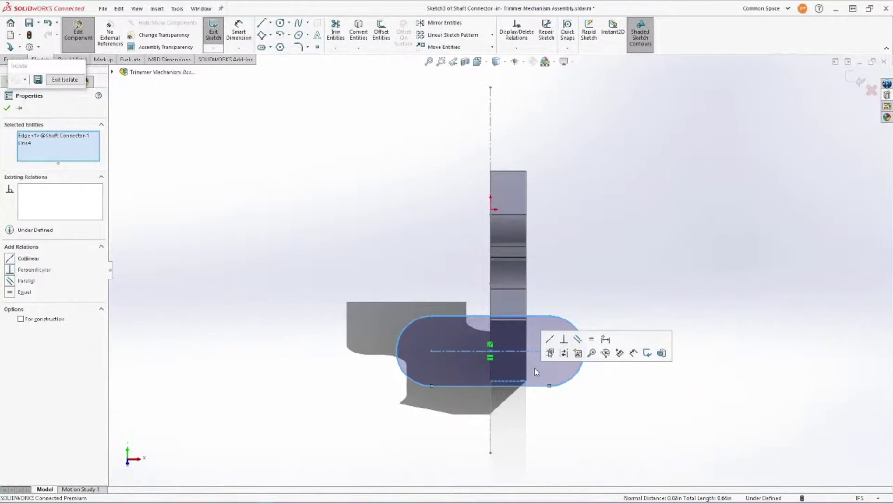
{"action": "left_click", "coordinate": [550, 338]}
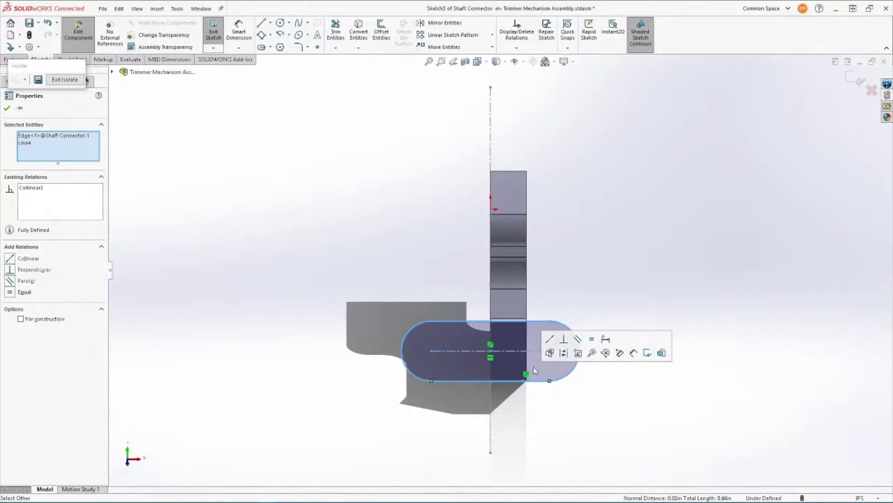
{"action": "left_click", "coordinate": [525, 403]}
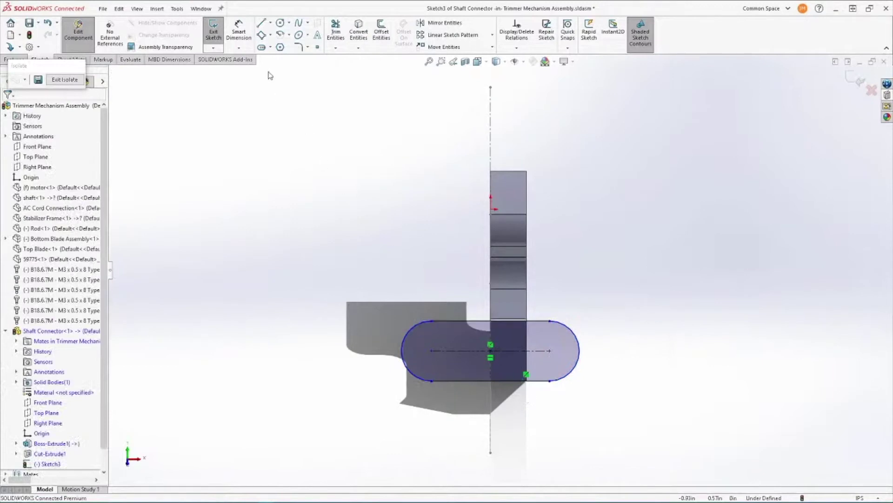
Dimension the slot's centre-to-centre length to 0.43 in.
{"action": "left_click", "coordinate": [239, 31]}
{"action": "left_click", "coordinate": [499, 349]}
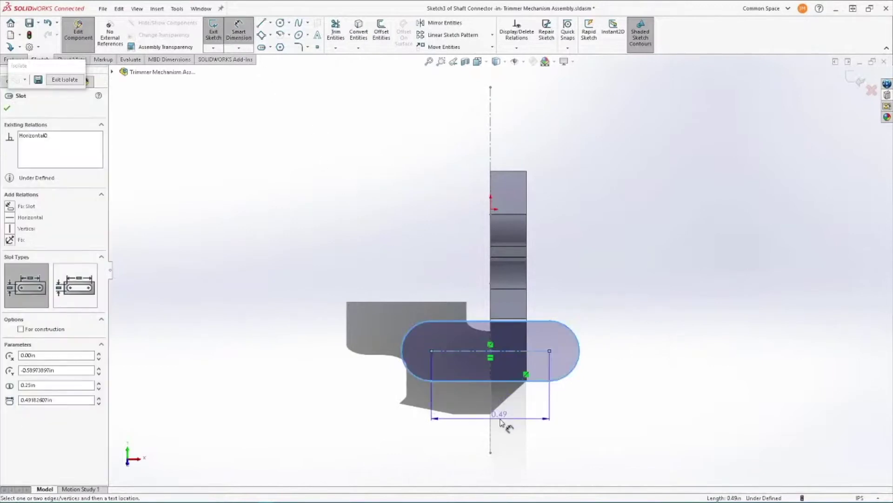
{"action": "left_click", "coordinate": [503, 419]}
{"action": "type", "text": ".43"}
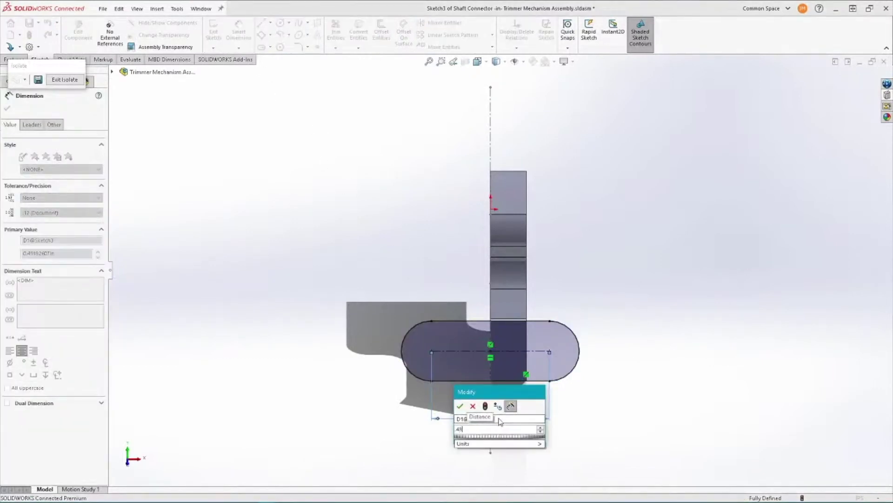
{"action": "key", "text": "Return"}
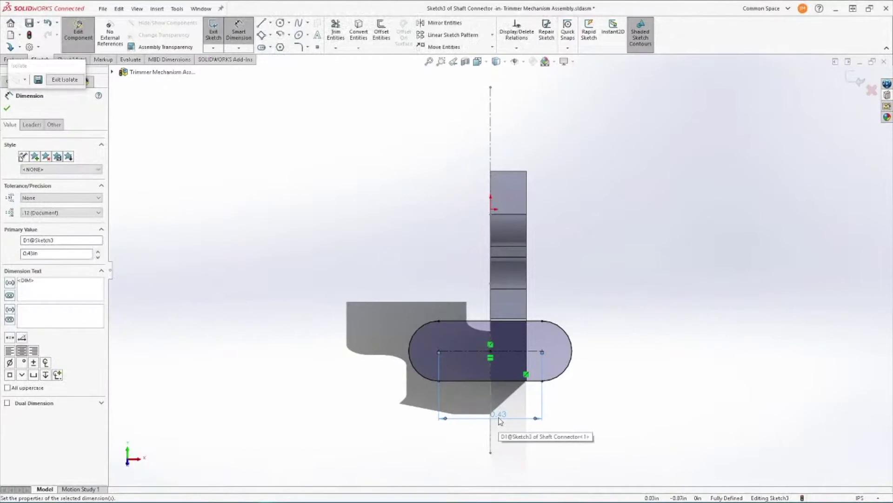
{"action": "left_click", "coordinate": [280, 23]}
Draw circles on both slot ends and give them an Equal relation.
{"action": "left_click", "coordinate": [438, 350]}
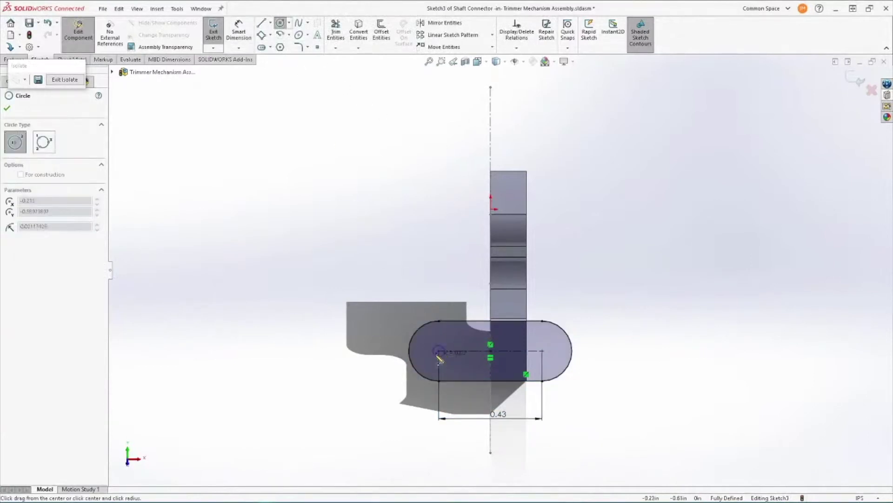
{"action": "left_click", "coordinate": [430, 366]}
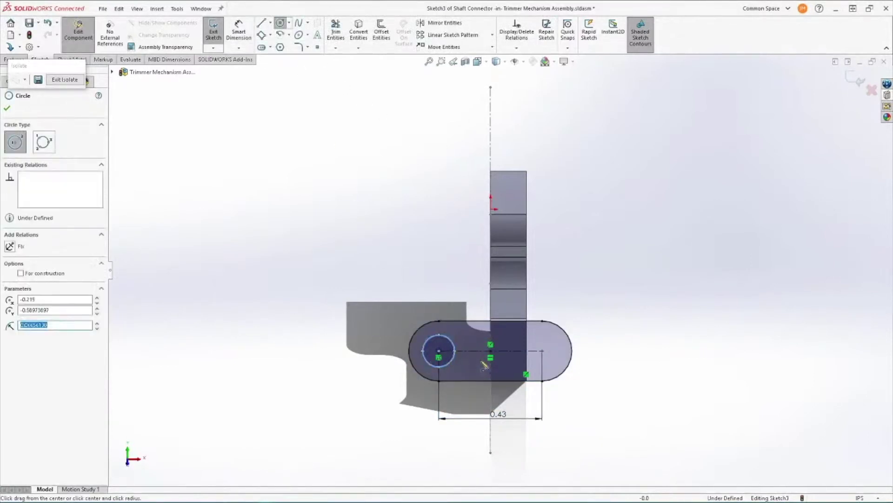
{"action": "left_click", "coordinate": [542, 351]}
{"action": "left_click", "coordinate": [553, 370]}
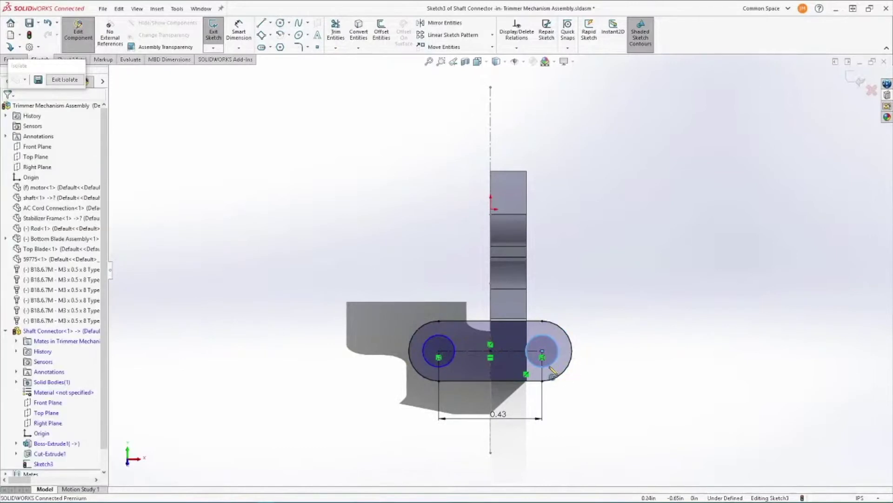
{"action": "key", "text": "Escape"}
{"action": "left_click", "coordinate": [437, 336], "text": "ctrl"}
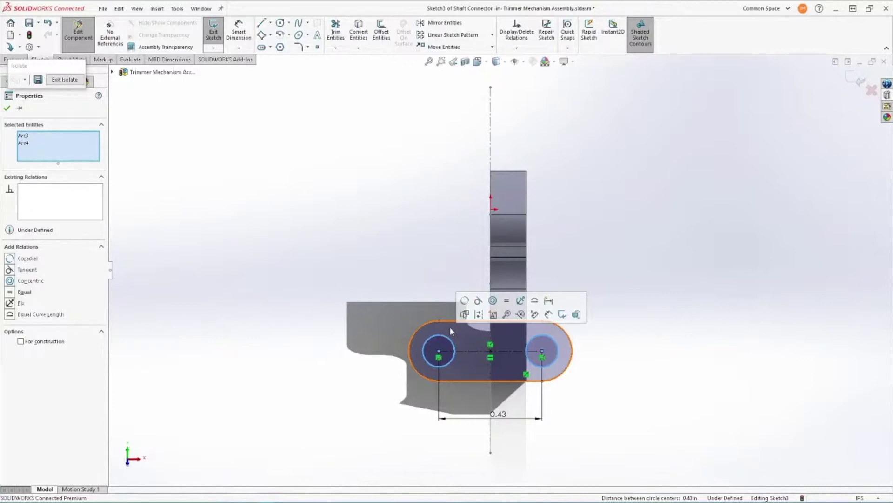
{"action": "left_click", "coordinate": [506, 302]}
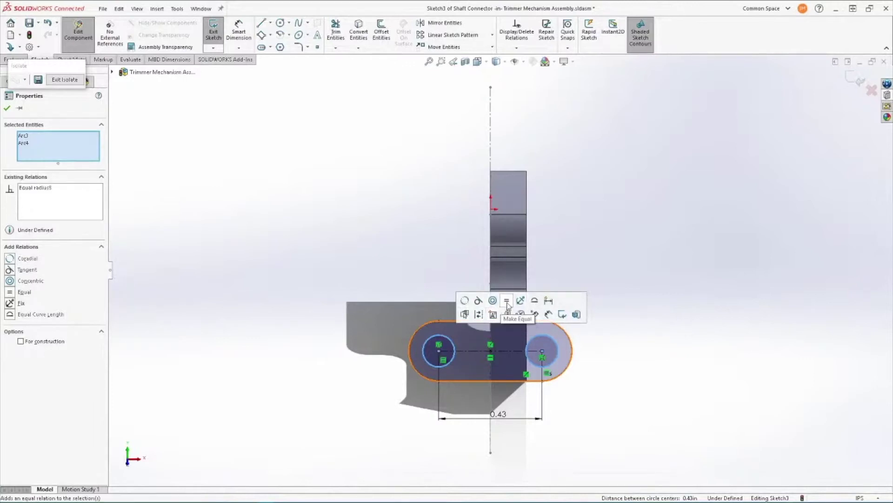
{"action": "key", "text": "Escape"}
Dimension the right circle's diameter to 0.125 in.
{"action": "left_click", "coordinate": [544, 333]}
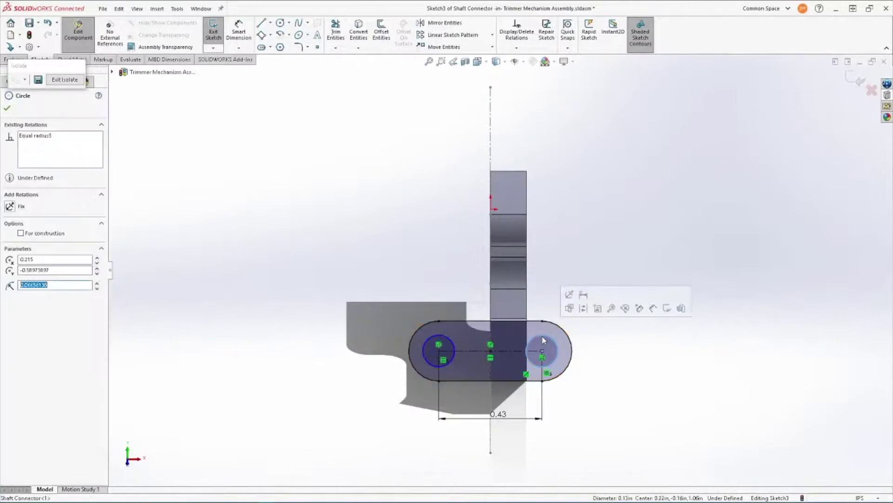
{"action": "left_click", "coordinate": [582, 296]}
{"action": "type", "text": "0.125"}
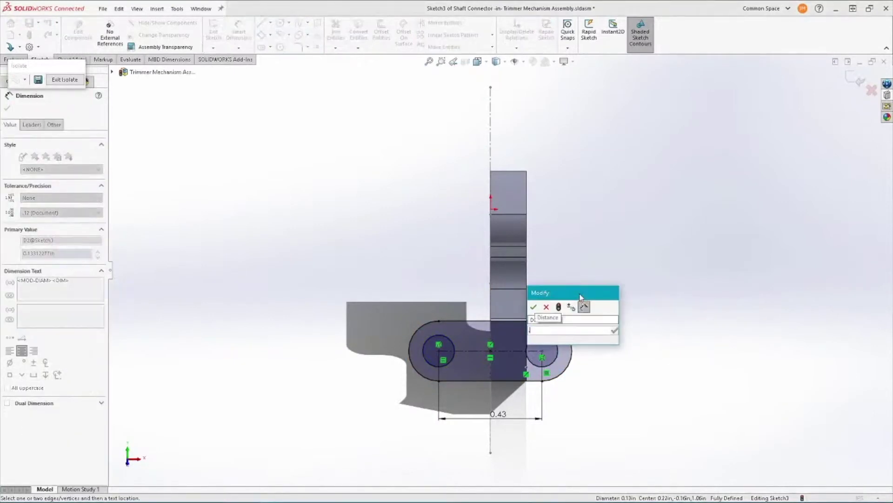
{"action": "key", "text": "Return"}
{"action": "left_click", "coordinate": [14, 59]}
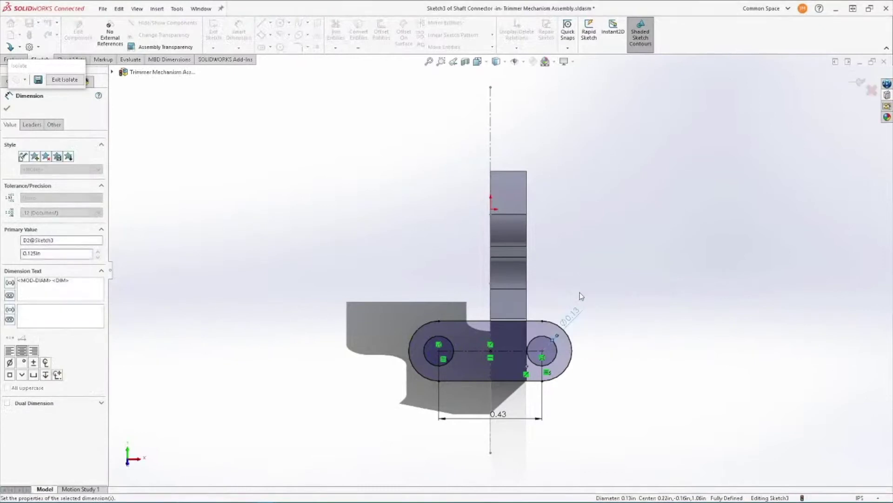
{"action": "left_click", "coordinate": [217, 30]}
Extrude Sketch3 Up To Vertex on a Sketch2 vertex, creating Boss-Extrude2.
{"action": "left_click", "coordinate": [50, 164]}
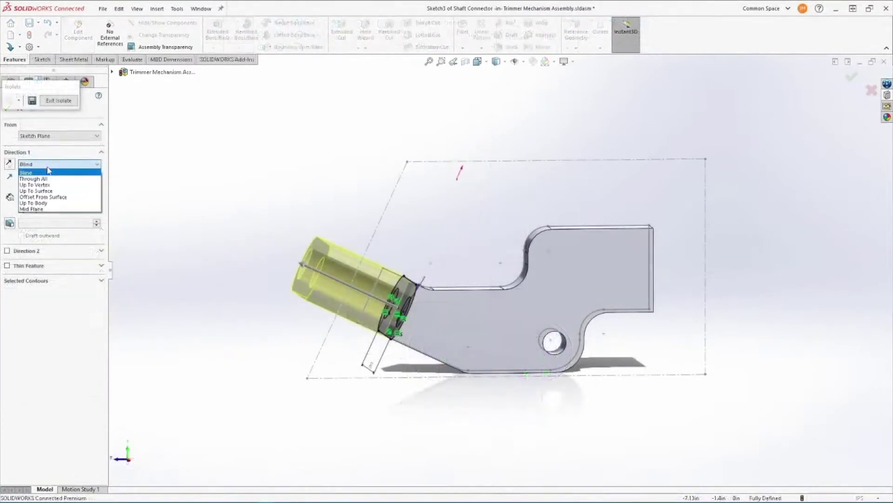
{"action": "left_click", "coordinate": [47, 185]}
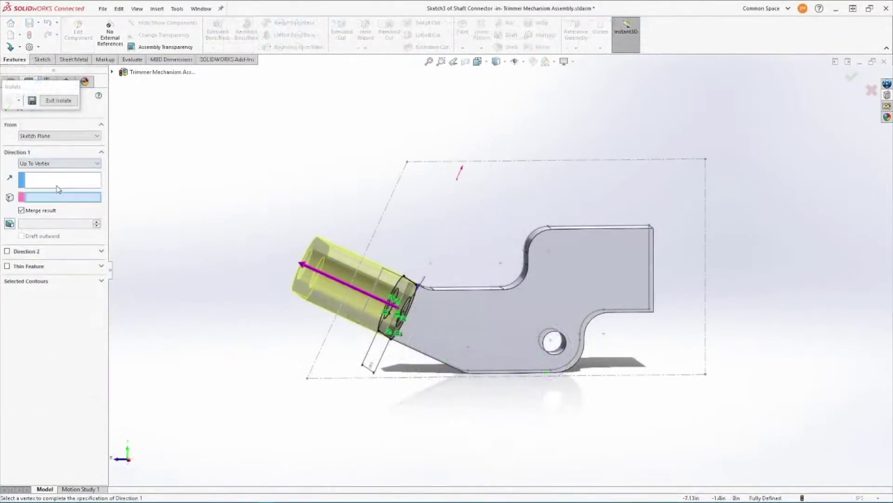
{"action": "left_click", "coordinate": [359, 323]}
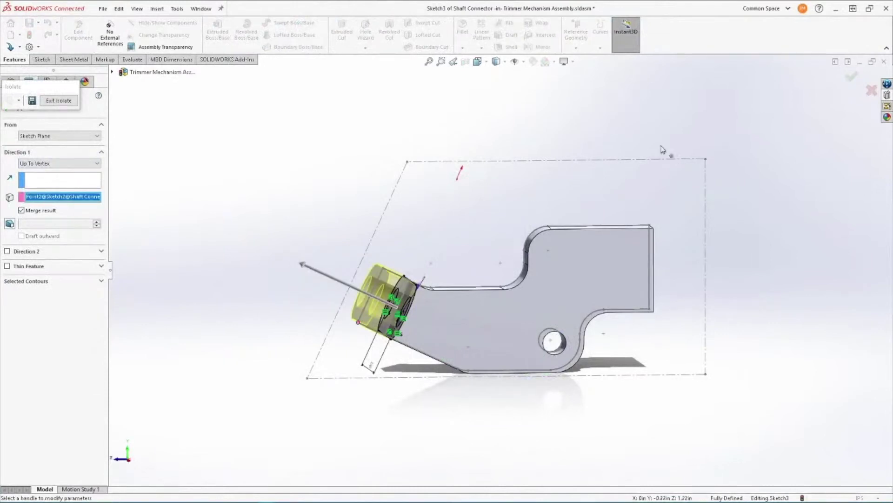
{"action": "left_click", "coordinate": [852, 77]}
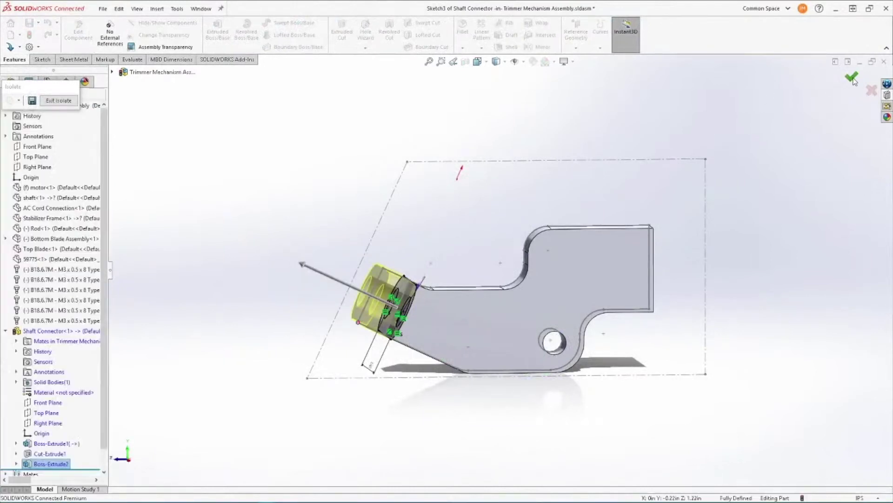
{"action": "left_click", "coordinate": [771, 162]}
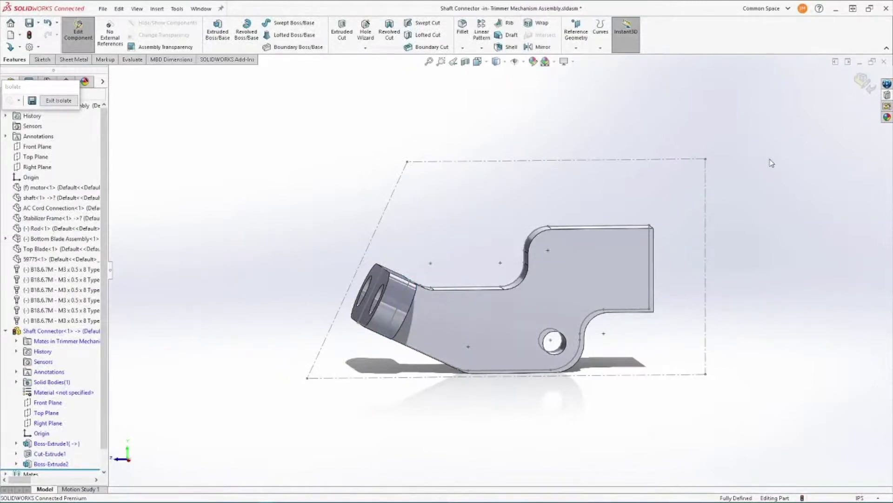
{"action": "left_click", "coordinate": [610, 307]}
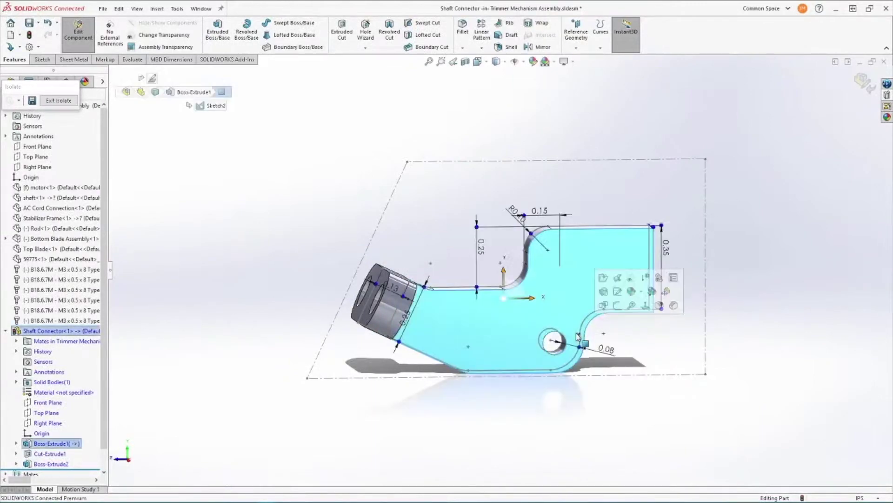
Sketch a circle on the flat face and extrude it as a 0.1 in deep round boss.
{"action": "left_click", "coordinate": [617, 305]}
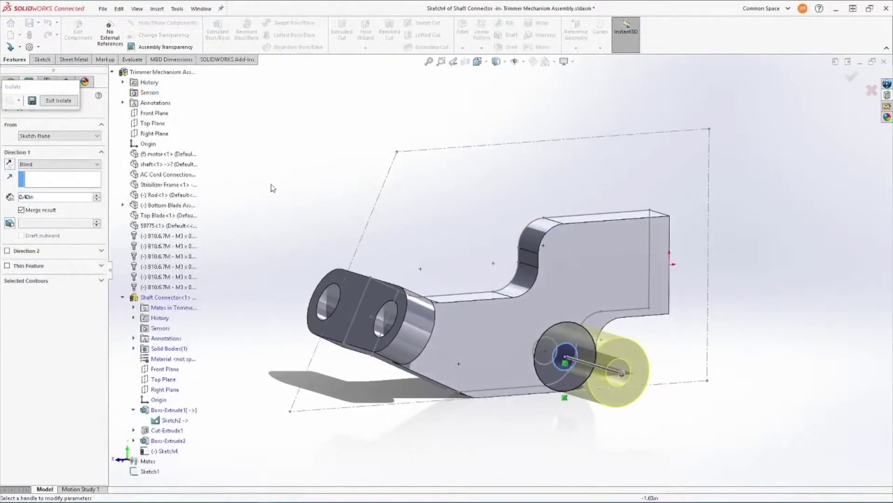
{"action": "double_click", "coordinate": [28, 197]}
{"action": "key", "text": "BackSpace"}
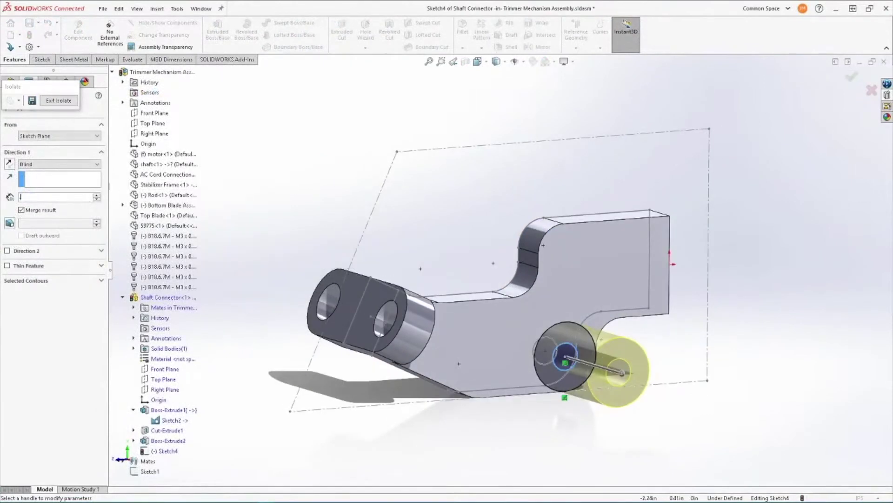
{"action": "type", "text": "0.1"}
{"action": "key", "text": "Return"}
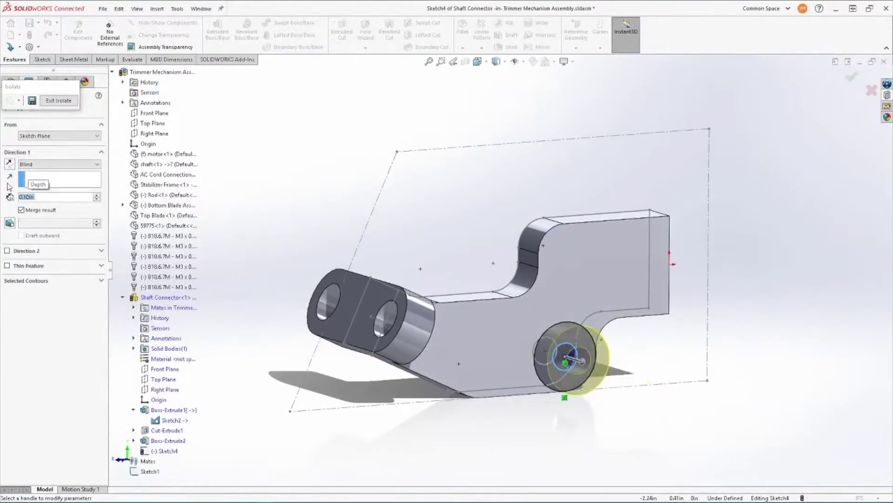
{"action": "key", "text": "Return"}
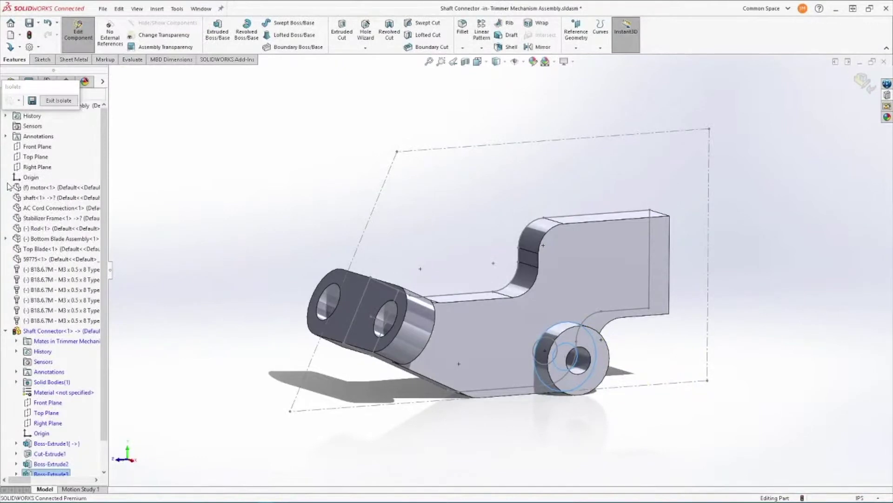
Round the new boss's edge with a 0.1 in fillet.
{"action": "left_click", "coordinate": [140, 210]}
{"action": "key", "text": "s"}
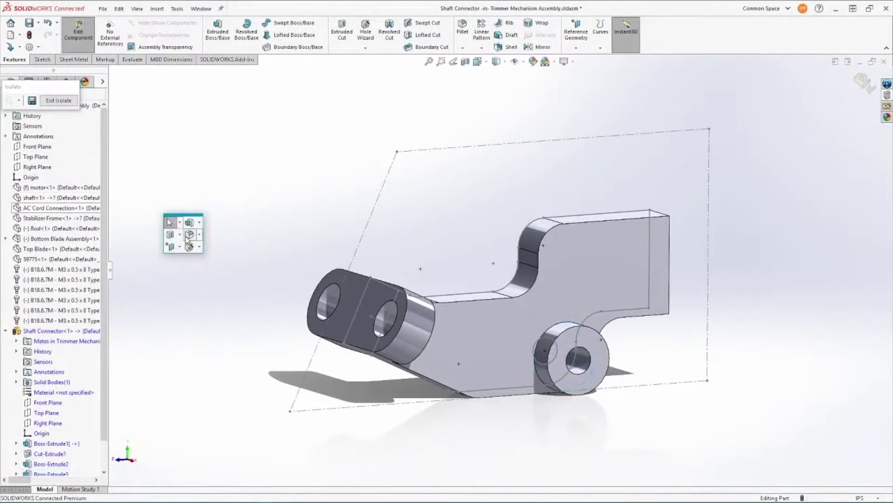
{"action": "left_click", "coordinate": [188, 235]}
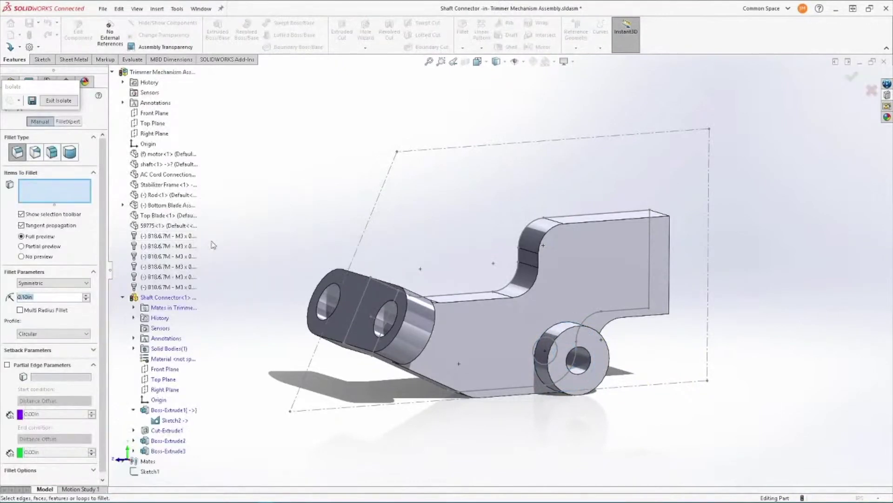
{"action": "left_click", "coordinate": [559, 327]}
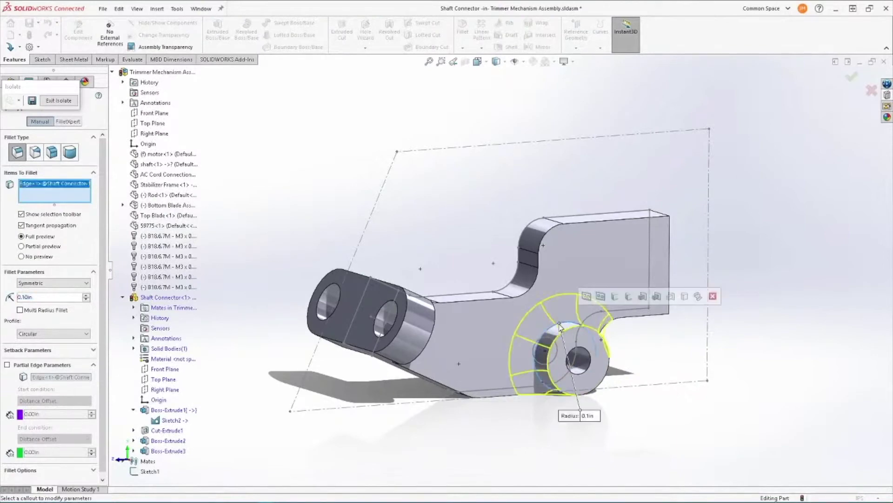
{"action": "middle_click_drag", "start_coordinate": [560, 326], "coordinate": [531, 375]}
{"action": "key", "text": "Return"}
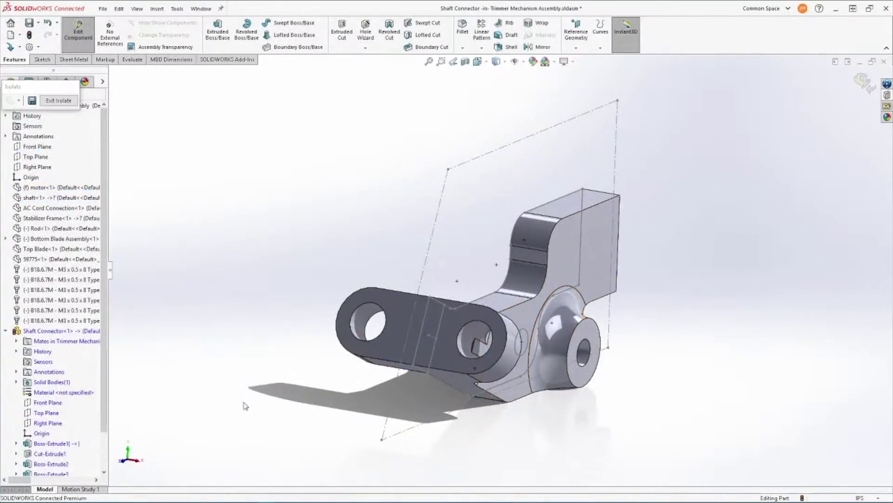
{"action": "middle_click_drag", "start_coordinate": [245, 405], "coordinate": [605, 75]}
Mirror the whole Shaft Connector body about its flat planar face.
{"action": "left_click", "coordinate": [540, 46]}
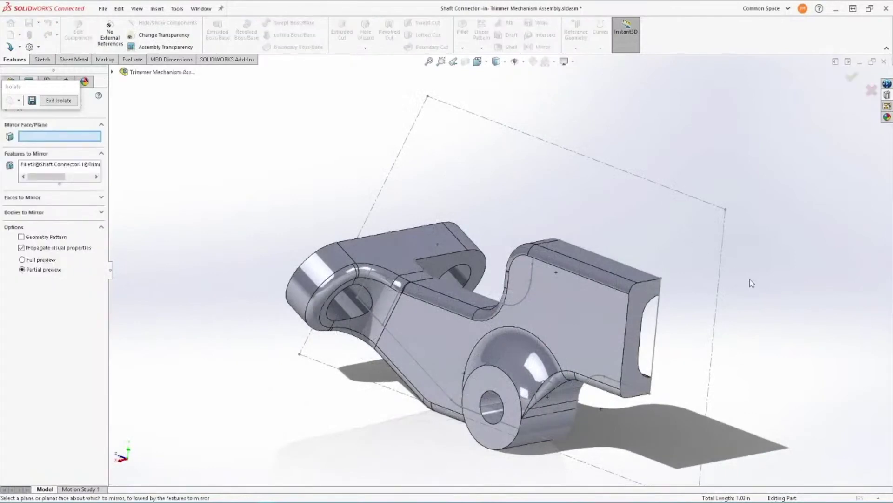
{"action": "middle_click_drag", "start_coordinate": [751, 282], "coordinate": [592, 334]}
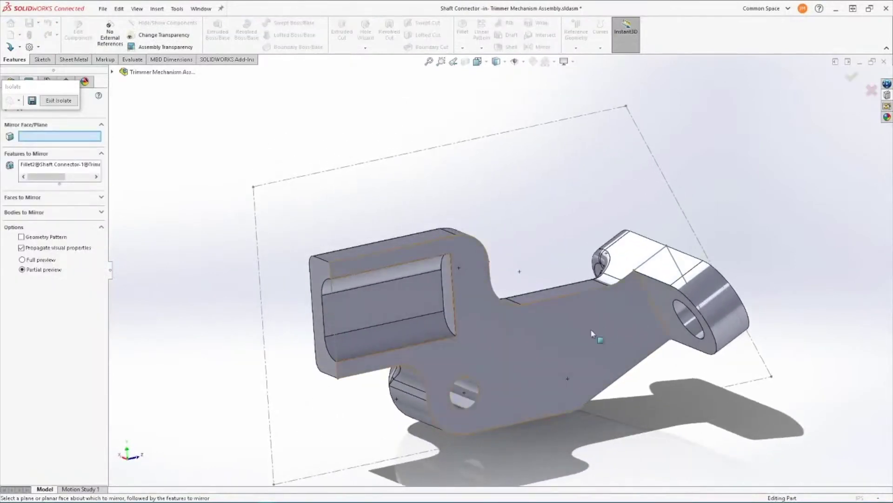
{"action": "left_click", "coordinate": [592, 333]}
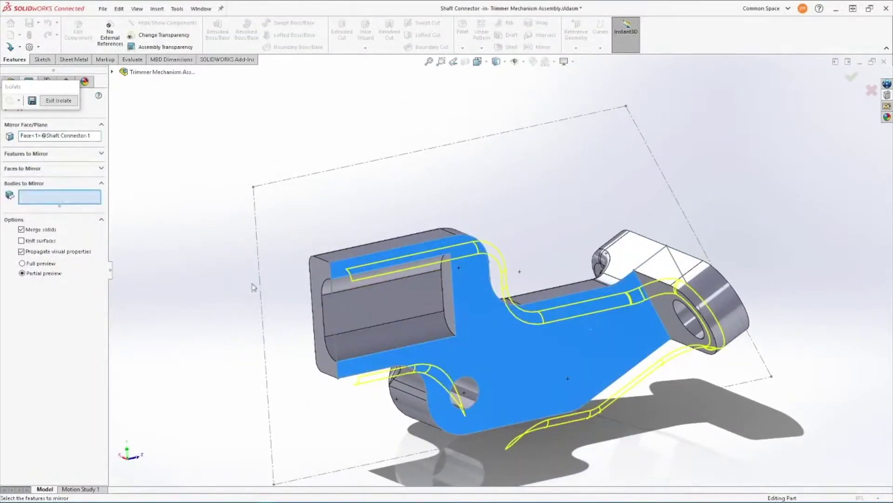
{"action": "left_click", "coordinate": [463, 353]}
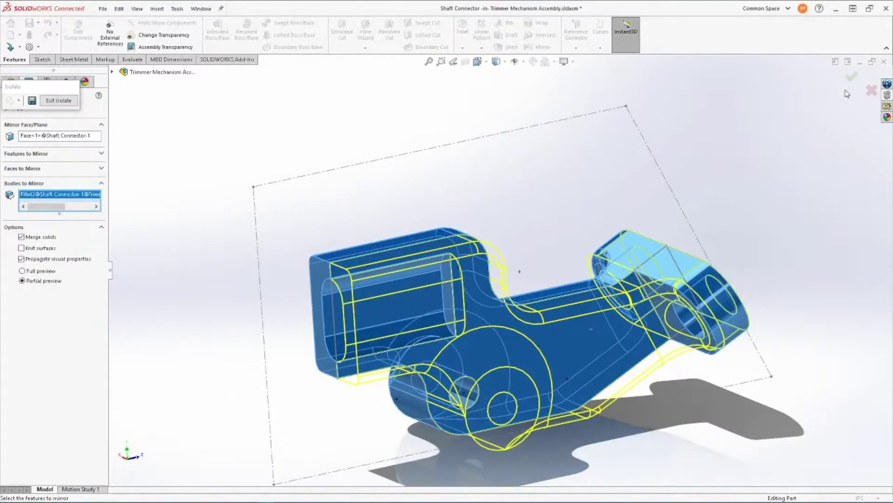
{"action": "left_click", "coordinate": [853, 79]}
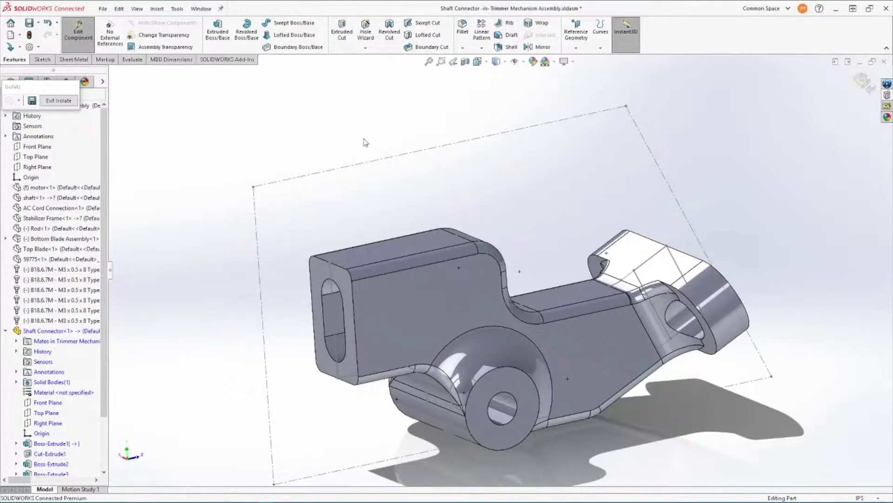
Exit isolate and part editing, then assign Plastics > ABS to the Shaft Connector.
{"action": "left_click", "coordinate": [69, 102]}
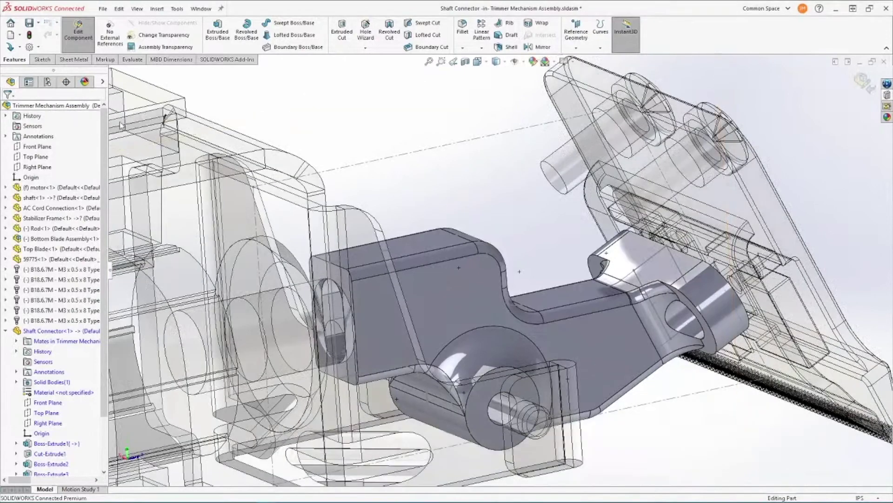
{"action": "left_click", "coordinate": [865, 86]}
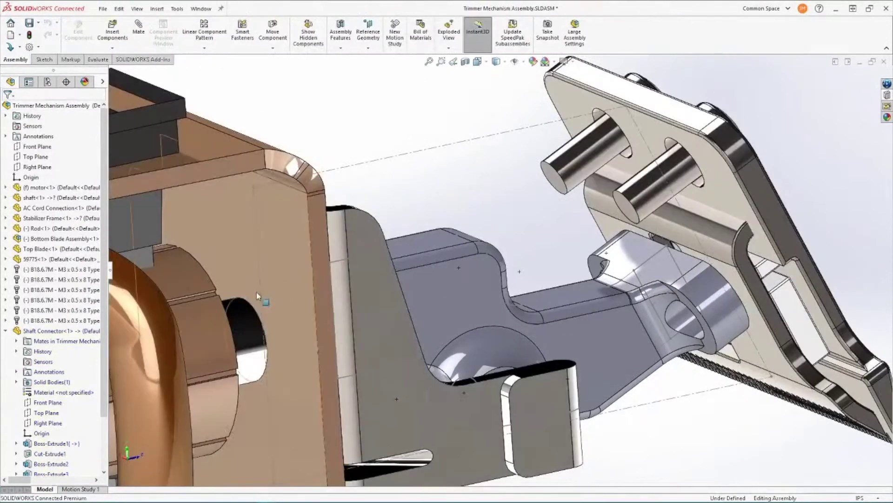
{"action": "right_click", "coordinate": [64, 393]}
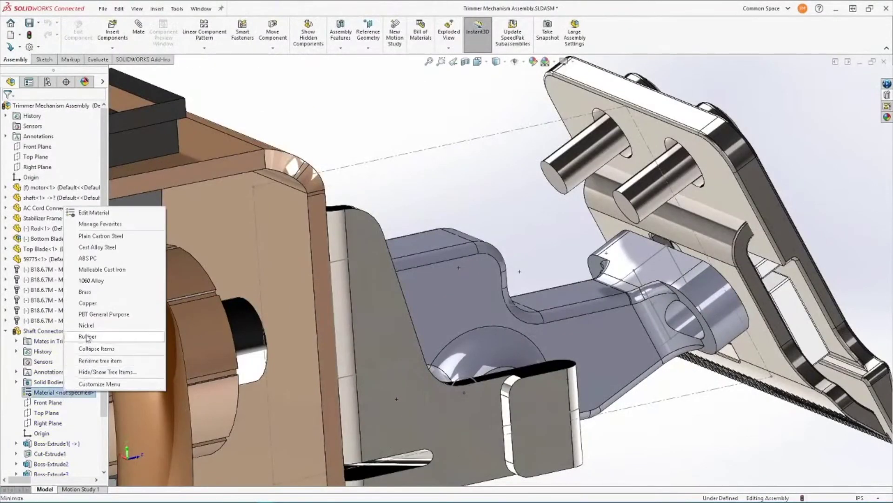
{"action": "left_click", "coordinate": [103, 212]}
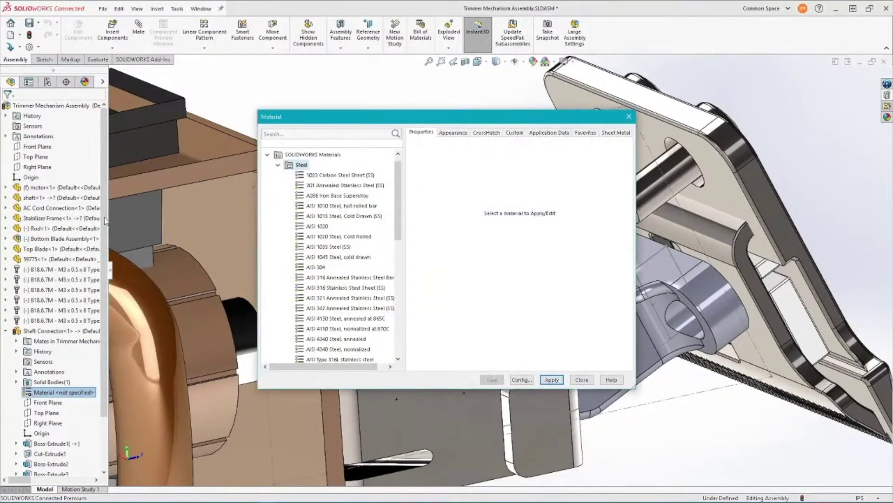
{"action": "left_click", "coordinate": [278, 165]}
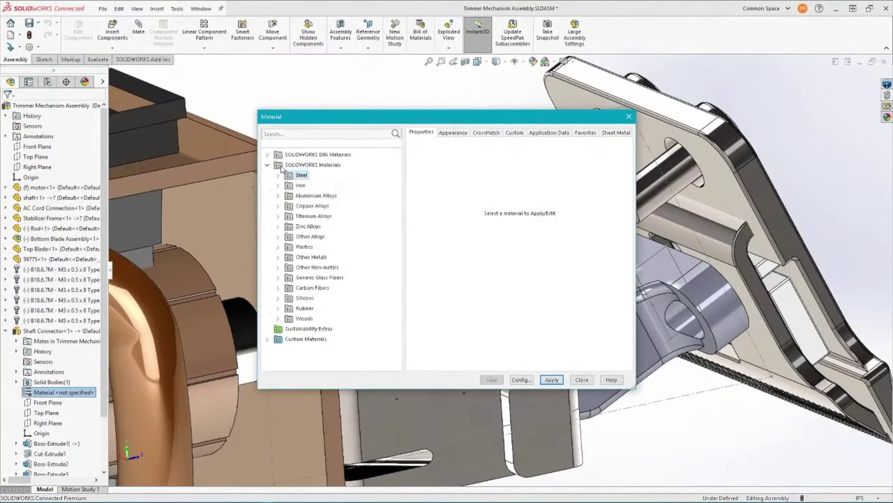
{"action": "left_click", "coordinate": [279, 247]}
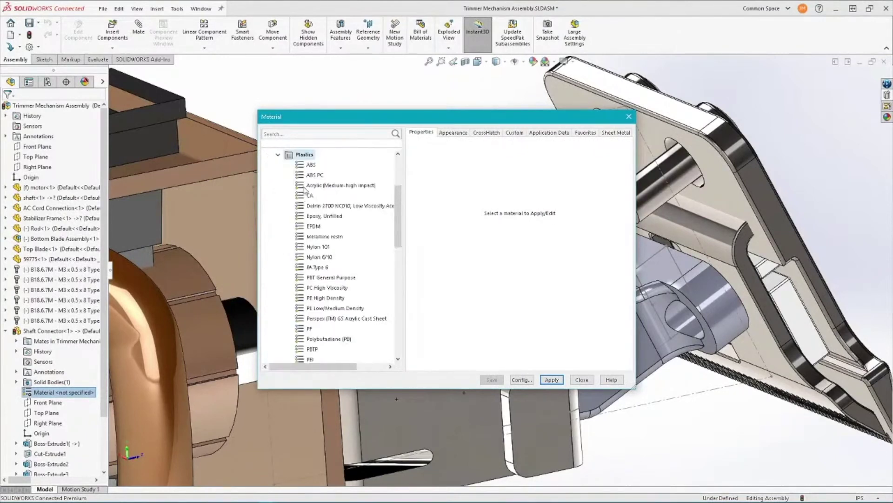
{"action": "left_click", "coordinate": [309, 165]}
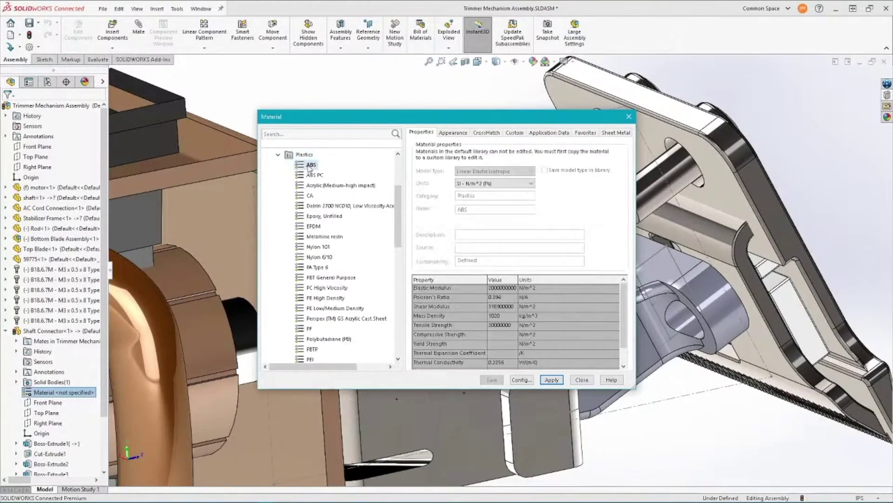
{"action": "left_click", "coordinate": [558, 380]}
{"action": "left_click", "coordinate": [578, 382]}
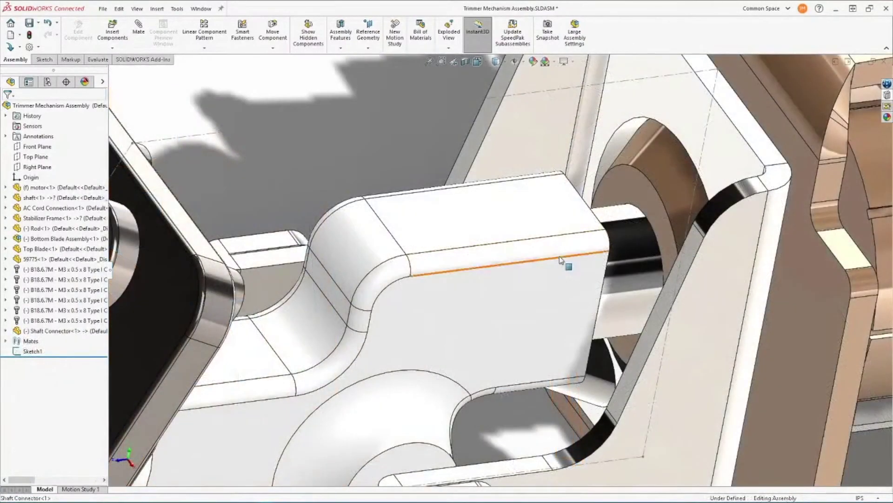
Add a Slot mate between the motor shaft and the Shaft Connector's slot-shaped hole.
{"action": "left_click", "coordinate": [552, 257]}
{"action": "left_click_drag", "start_coordinate": [553, 259], "coordinate": [492, 219]}
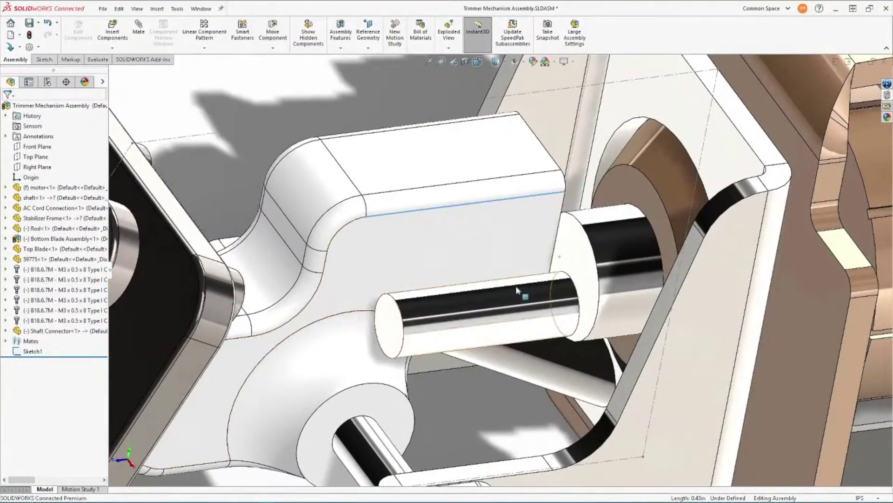
{"action": "left_click", "coordinate": [519, 300]}
{"action": "middle_click_drag", "start_coordinate": [519, 300], "coordinate": [470, 252]}
{"action": "left_click", "coordinate": [467, 247], "text": "ctrl"}
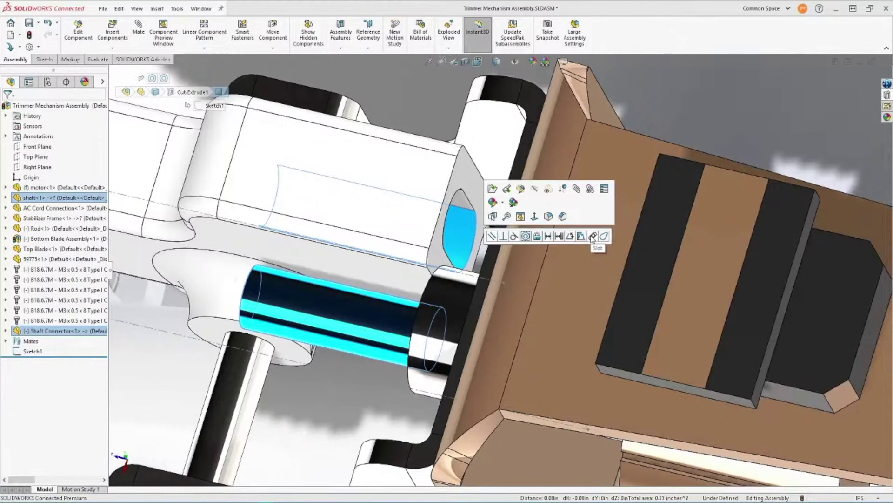
{"action": "left_click", "coordinate": [593, 236]}
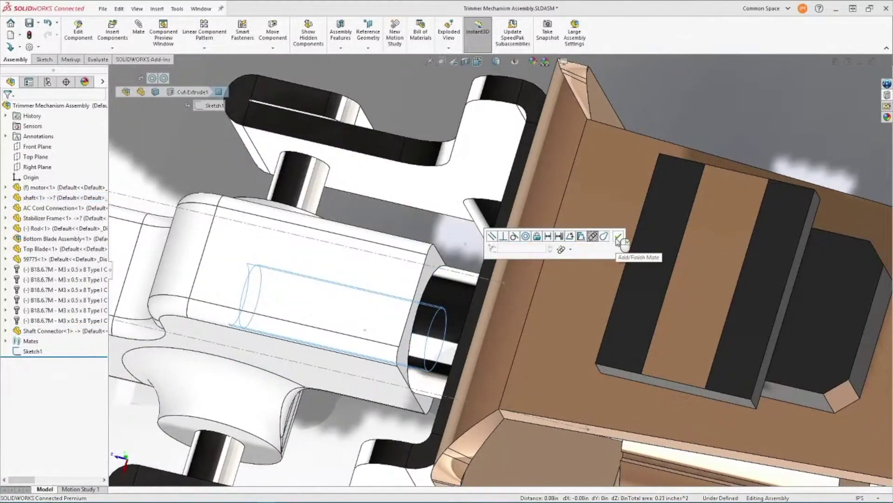
{"action": "left_click", "coordinate": [617, 238]}
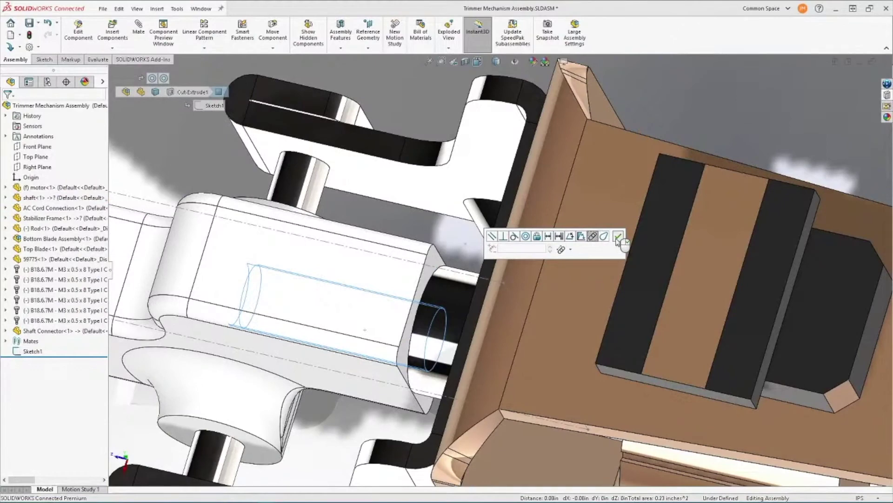
{"action": "left_click", "coordinate": [421, 310]}
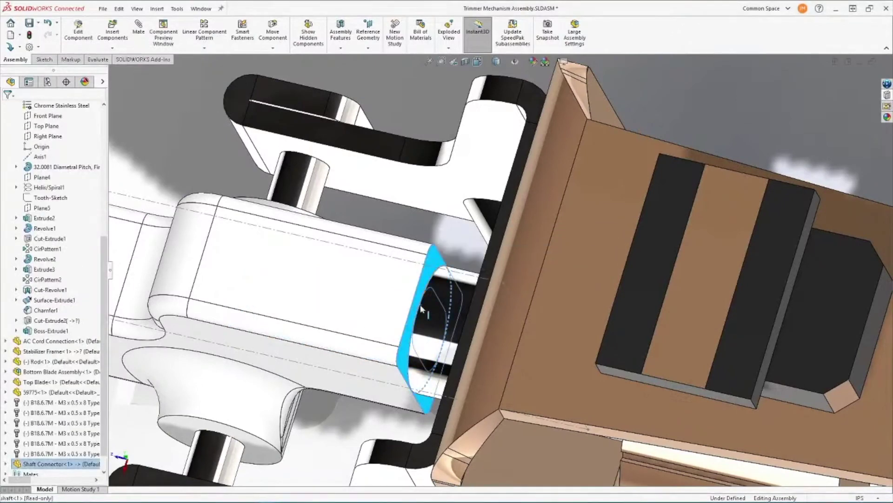
{"action": "key", "text": "Escape"}
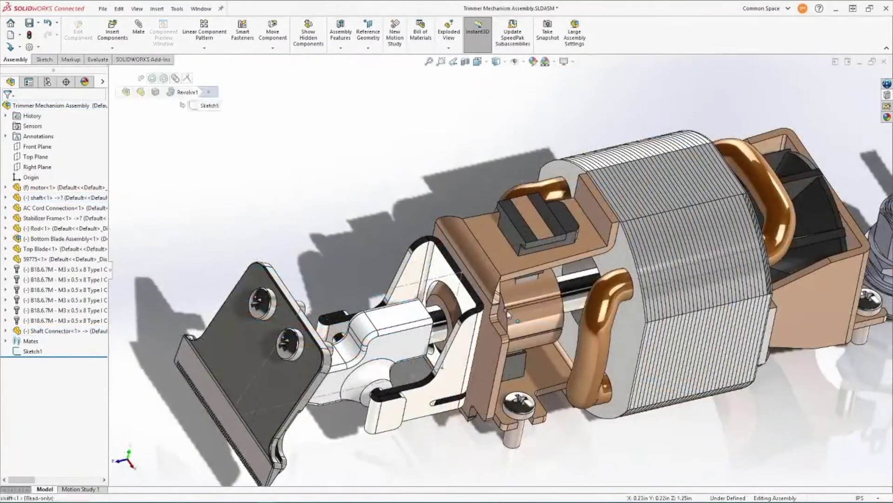
{"action": "mouse_move", "coordinate": [496, 346]}
{"action": "left_mouse_down"}
{"action": "mouse_move", "coordinate": [515, 306]}
{"action": "mouse_move", "coordinate": [495, 354]}
{"action": "mouse_move", "coordinate": [530, 298]}
{"action": "mouse_move", "coordinate": [516, 280]}
{"action": "mouse_move", "coordinate": [549, 302]}
{"action": "mouse_move", "coordinate": [511, 333]}
{"action": "mouse_move", "coordinate": [530, 308]}
{"action": "mouse_move", "coordinate": [521, 288]}
{"action": "mouse_move", "coordinate": [498, 317]}
{"action": "mouse_move", "coordinate": [507, 344]}
{"action": "left_mouse_up"}
{"action": "key", "text": "Escape"}
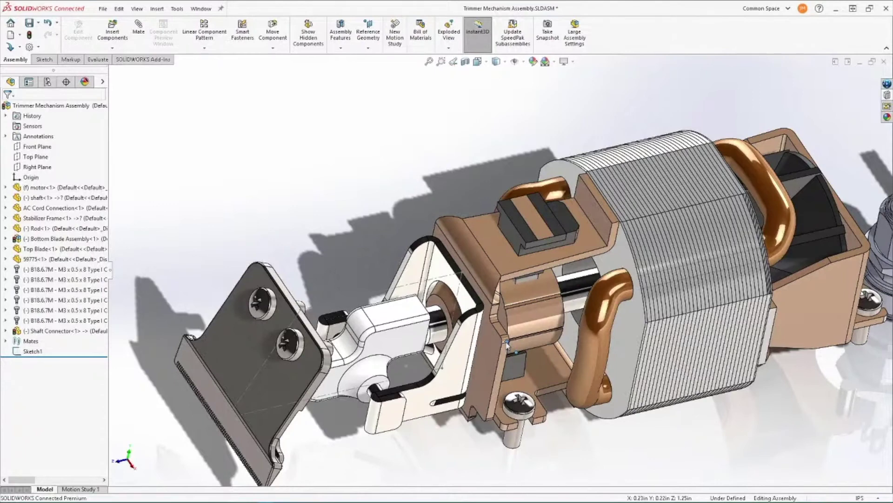
{"action": "scroll", "coordinate": [694, 454], "scroll_direction": "up", "scroll_amount": 4}
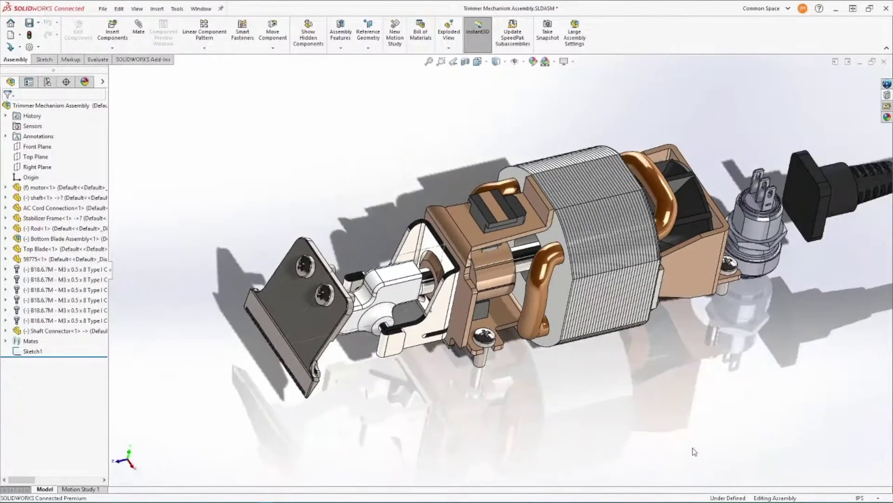
Save the trimmer assembly to 3DEXPERIENCE with Release reservation after Save ticked.
{"action": "left_click", "coordinate": [887, 85]}
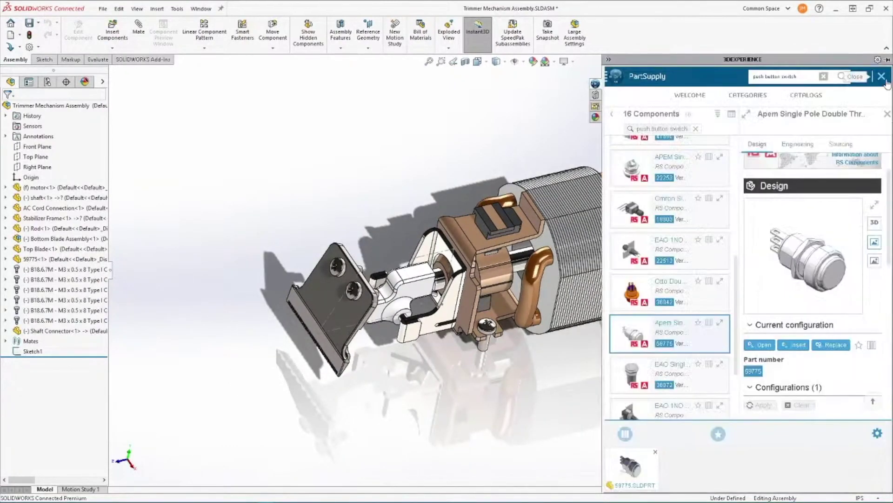
{"action": "left_click", "coordinate": [887, 83]}
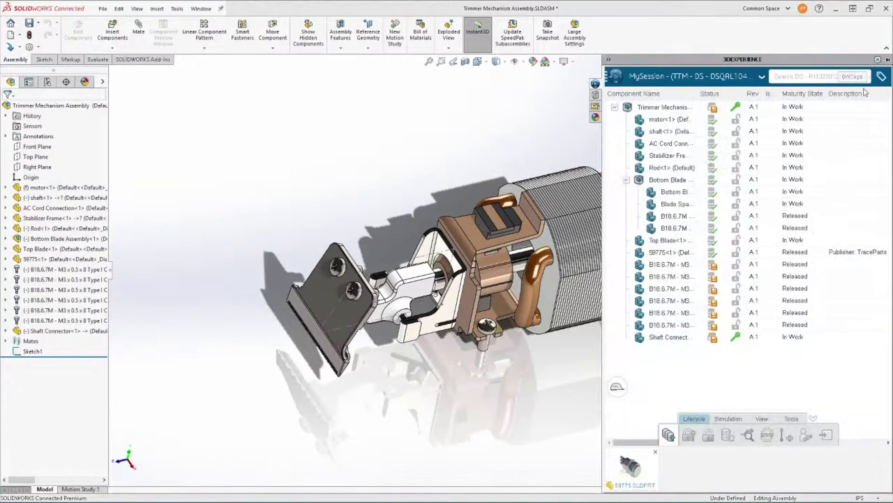
{"action": "right_click", "coordinate": [738, 108]}
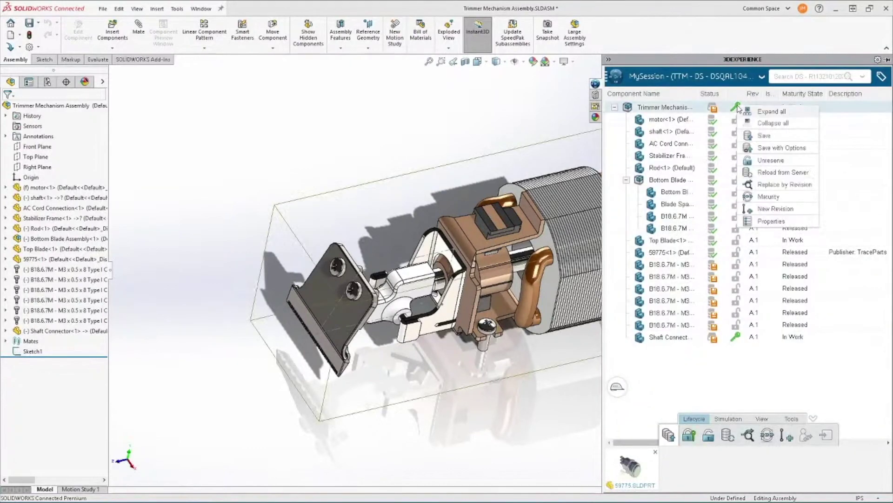
{"action": "left_click", "coordinate": [806, 147]}
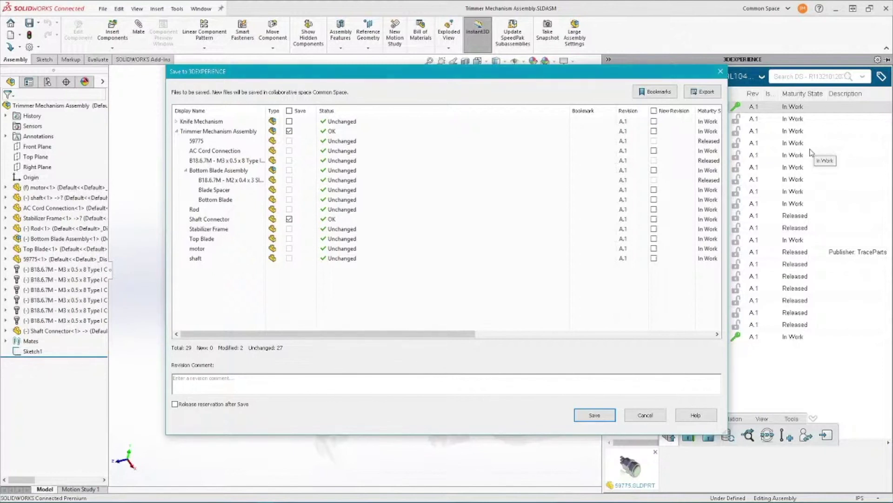
{"action": "left_click", "coordinate": [196, 407]}
{"action": "left_click", "coordinate": [584, 415]}
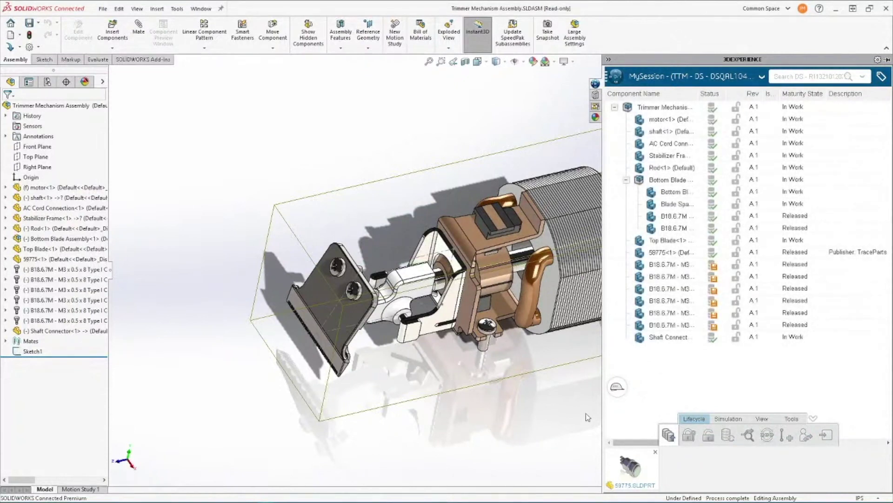
{"action": "left_click", "coordinate": [619, 82]}
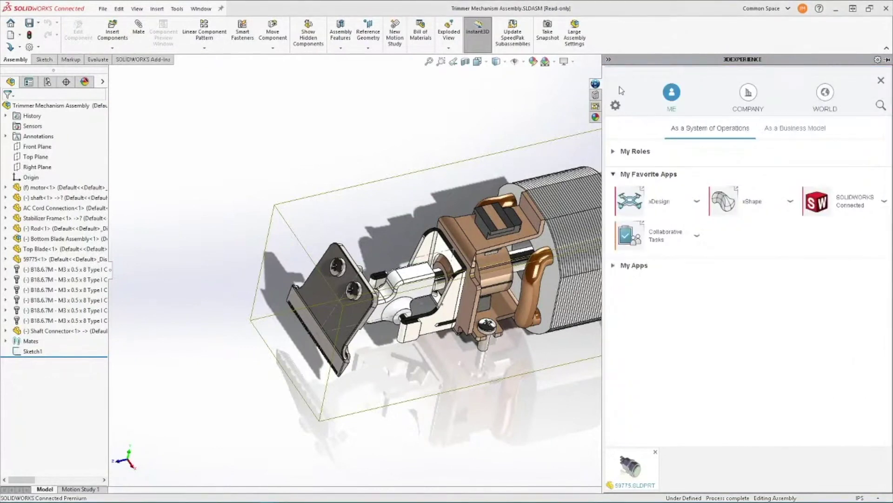
In Collaborative Tasks, move the Assemble Trimmer Mechanism card into the Completed column.
{"action": "left_click", "coordinate": [635, 235]}
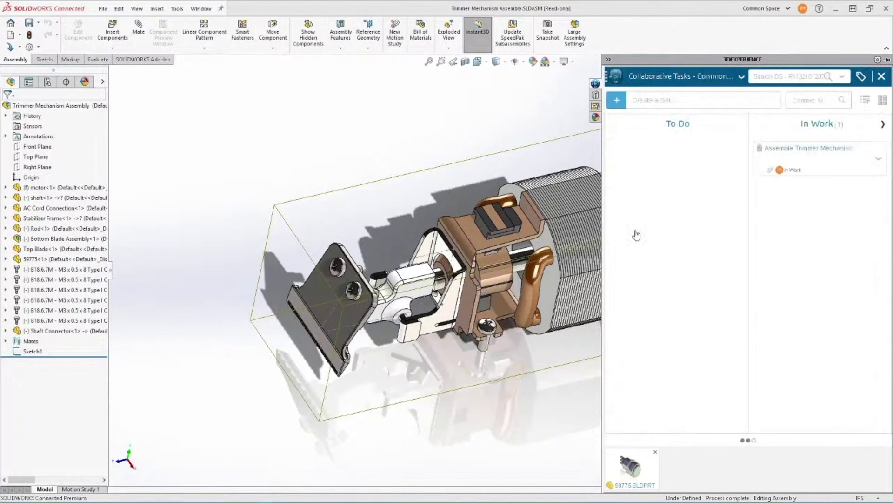
{"action": "left_click", "coordinate": [884, 125]}
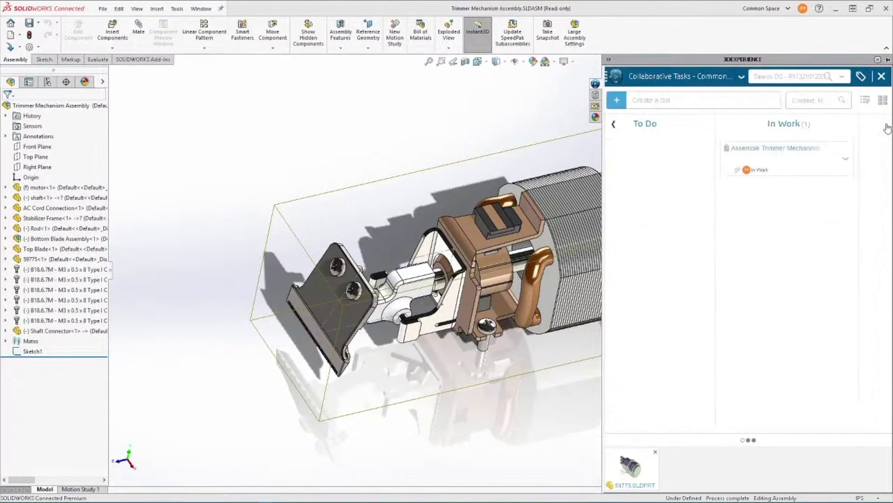
{"action": "left_click_drag", "start_coordinate": [732, 161], "coordinate": [819, 173]}
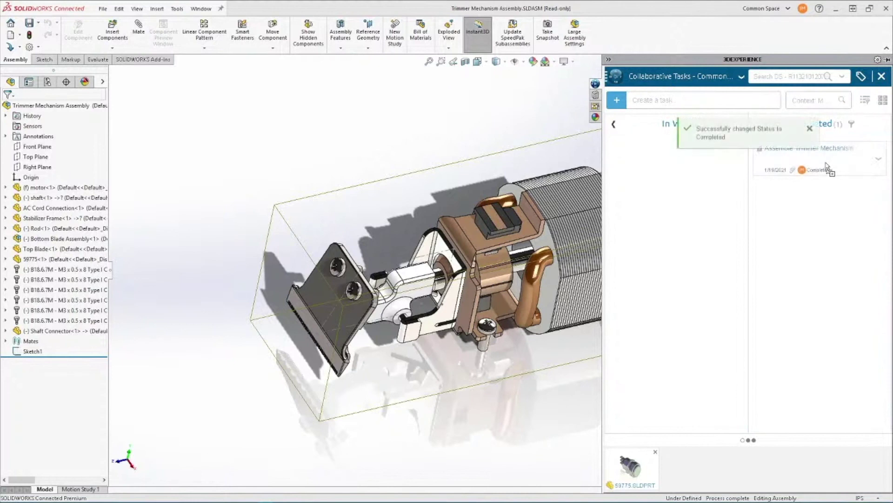